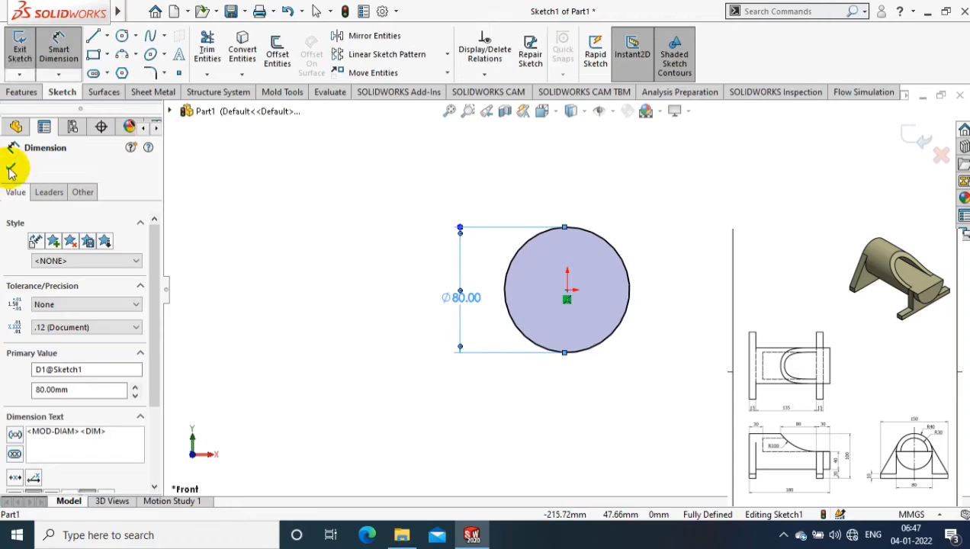
# - Finish the Ø80 circle sketch and extrude it 180 mm Blind into Boss-Extrude1
pyautogui.click(11, 167)
pyautogui.click(20, 47)
pyautogui.click(22, 91)
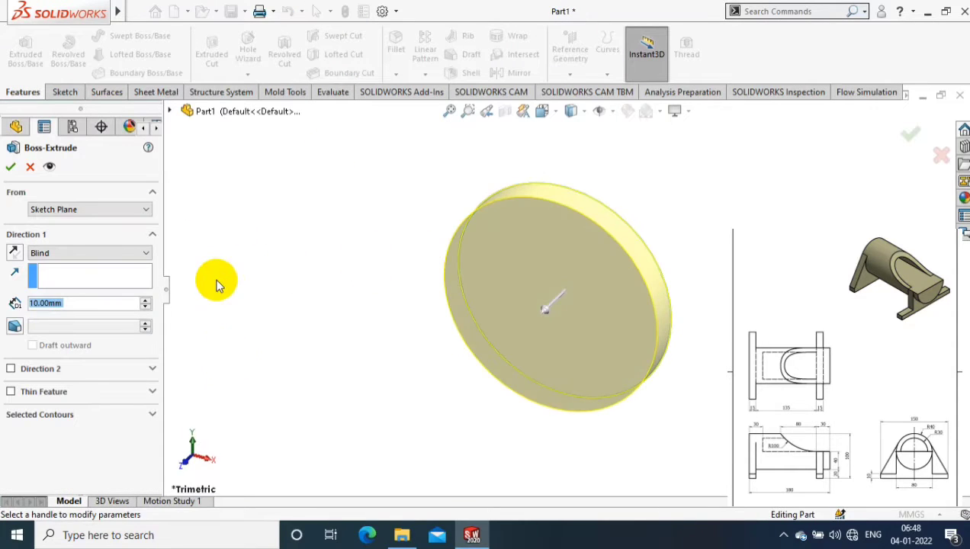
pyautogui.write('180')
pyautogui.press('Return')
pyautogui.press('f')
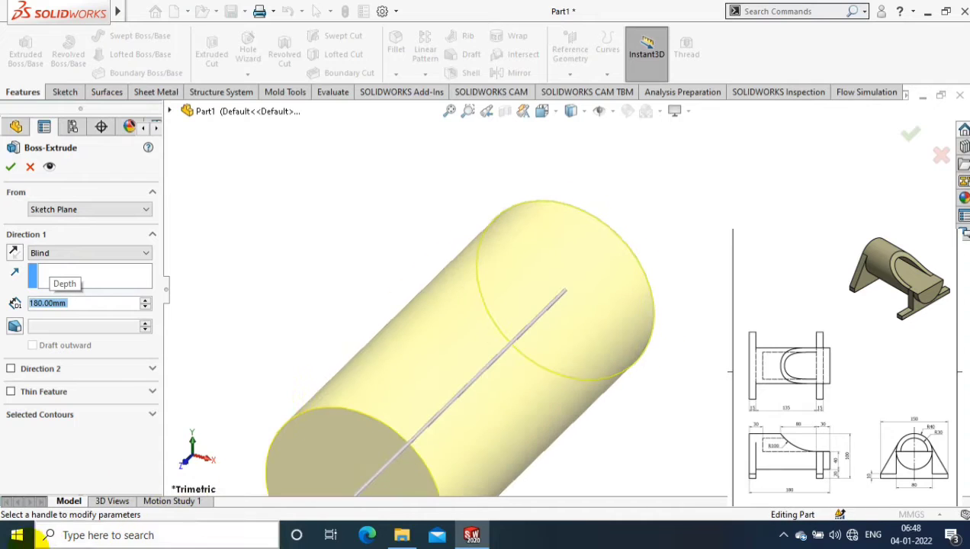
pyautogui.click(388, 268)
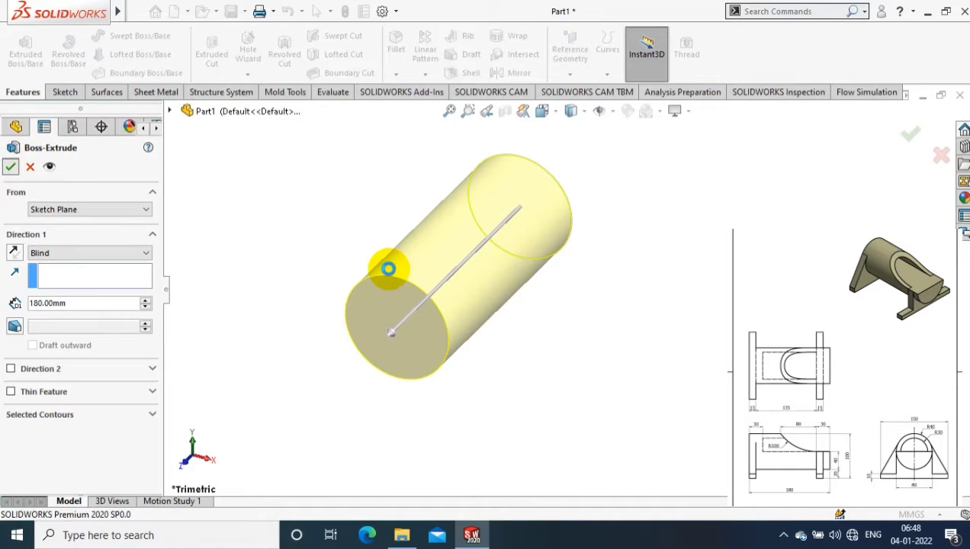
pyautogui.rightClick(375, 327)
# - Start a sketch on the cylinder's end face and offset its outer edge 15 mm inward
pyautogui.click(472, 152)
pyautogui.click(20, 41)
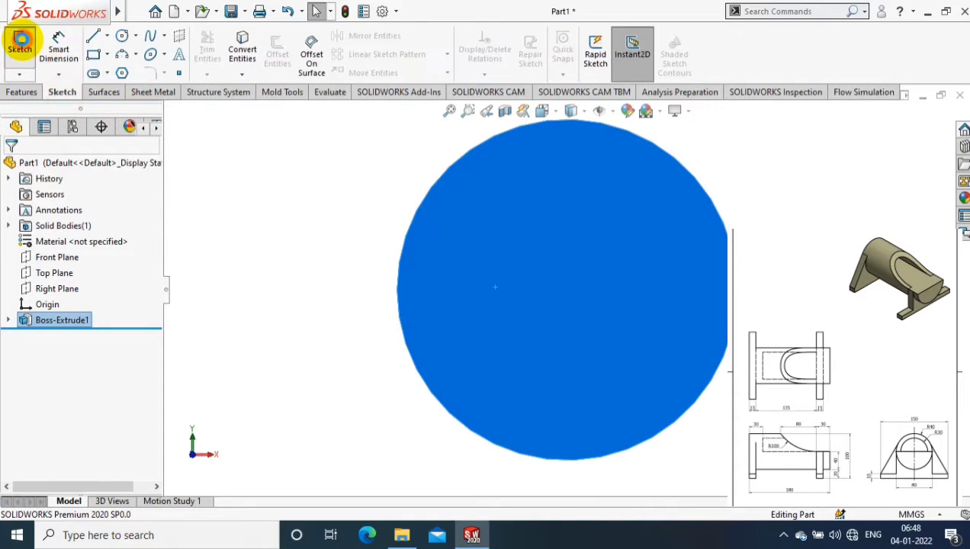
pyautogui.click(276, 54)
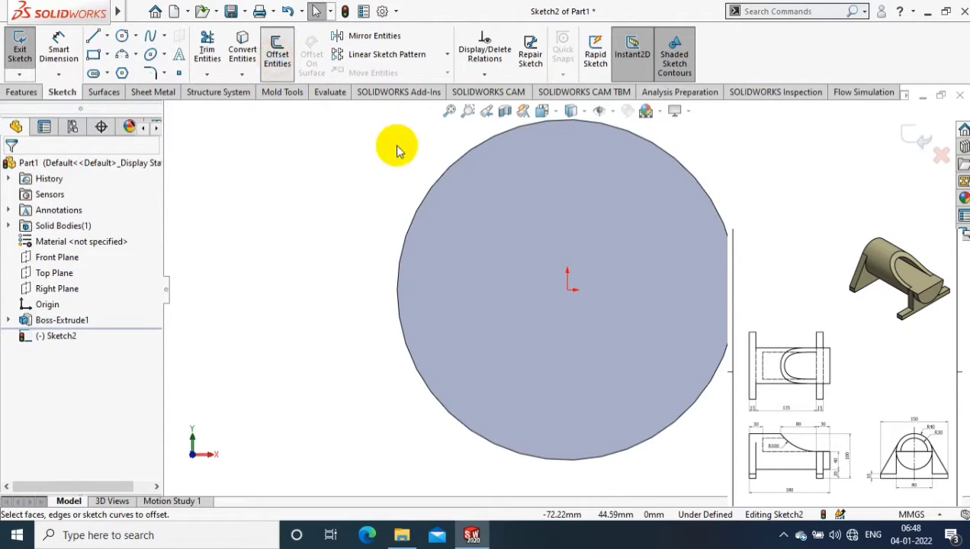
pyautogui.click(439, 187)
pyautogui.click(48, 240)
pyautogui.write('15')
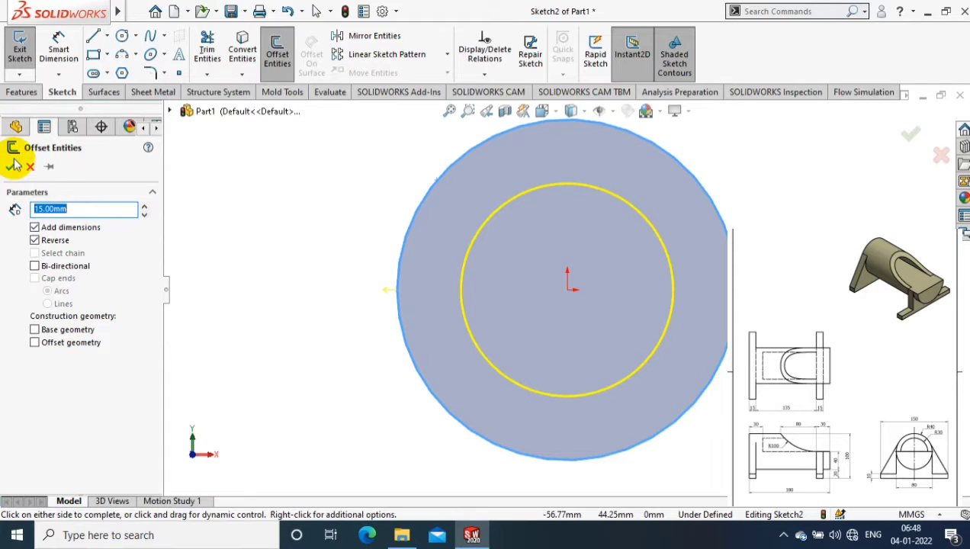
pyautogui.click(10, 167)
# - Draw a horizontal diameter across the offset circle and trim away its lower arc
pyautogui.click(106, 36)
pyautogui.click(93, 36)
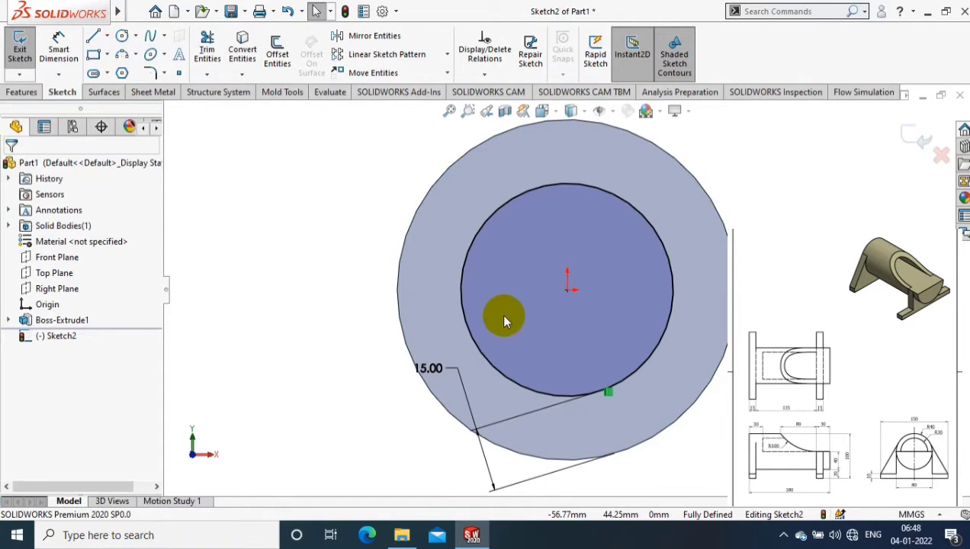
pyautogui.click(460, 289)
pyautogui.click(671, 290)
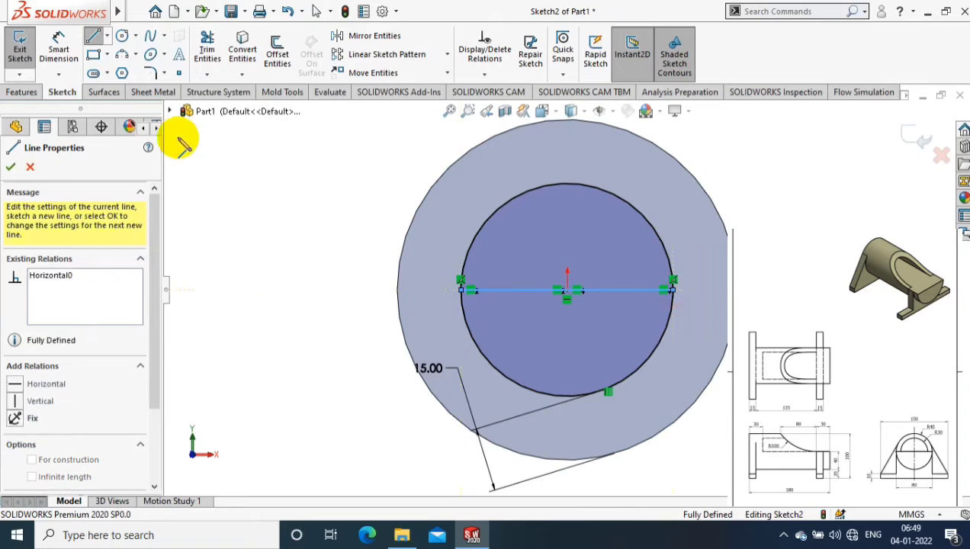
pyautogui.click(29, 166)
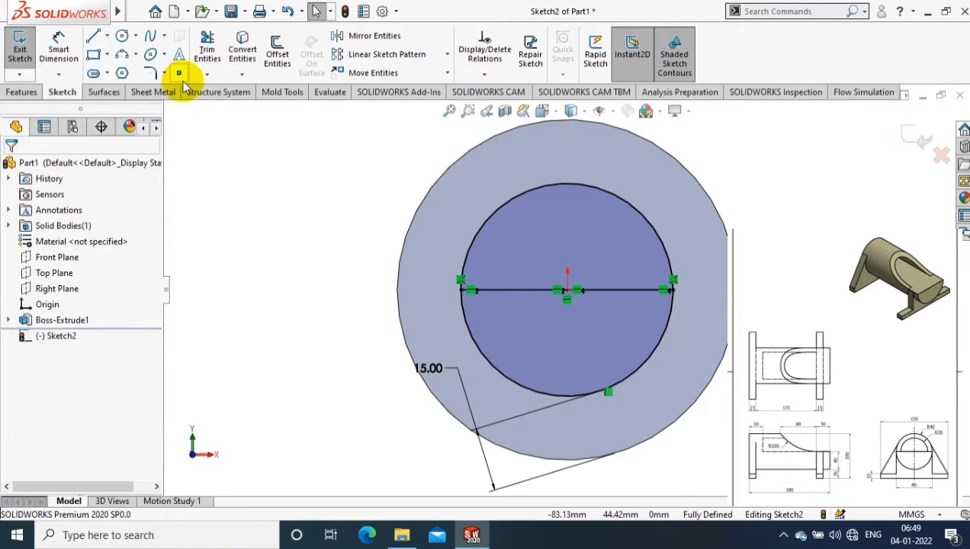
pyautogui.click(206, 50)
pyautogui.click(531, 394)
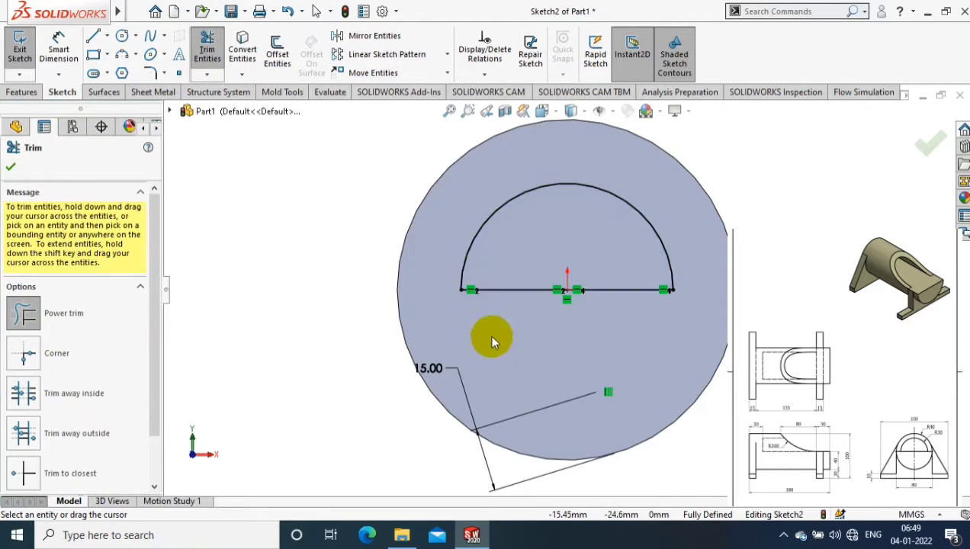
pyautogui.click(10, 166)
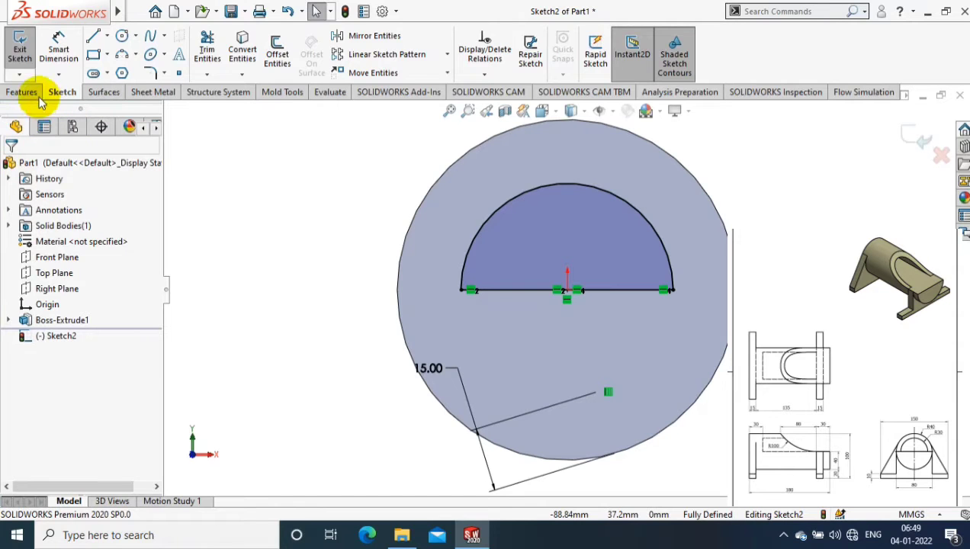
pyautogui.click(25, 92)
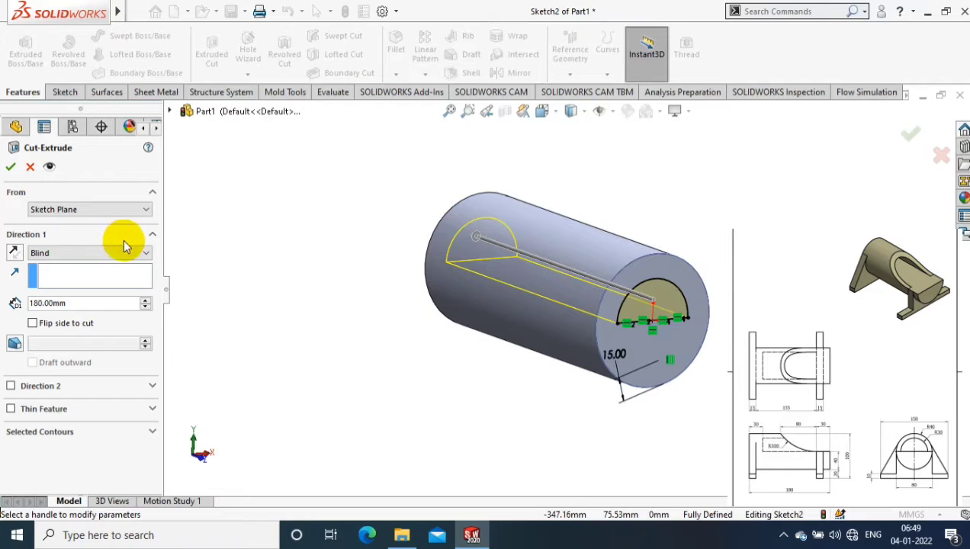
# - Extrude-cut the semicircle with Offset From Surface, stopping 30 mm from the far end face
pyautogui.click(125, 252)
pyautogui.click(145, 323)
pyautogui.moveTo(320, 259); pyautogui.dragTo(440, 292, button='middle')
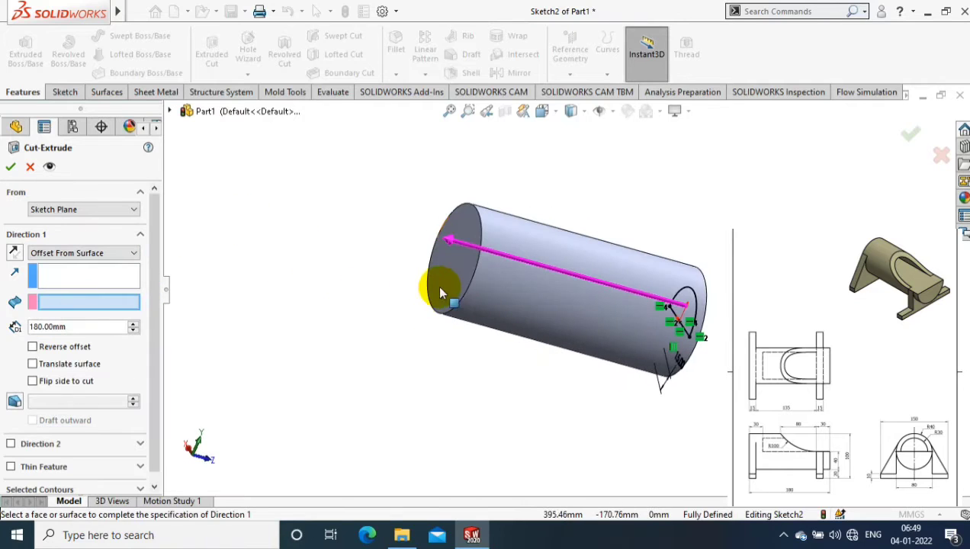
pyautogui.click(440, 292)
pyautogui.doubleClick(100, 326)
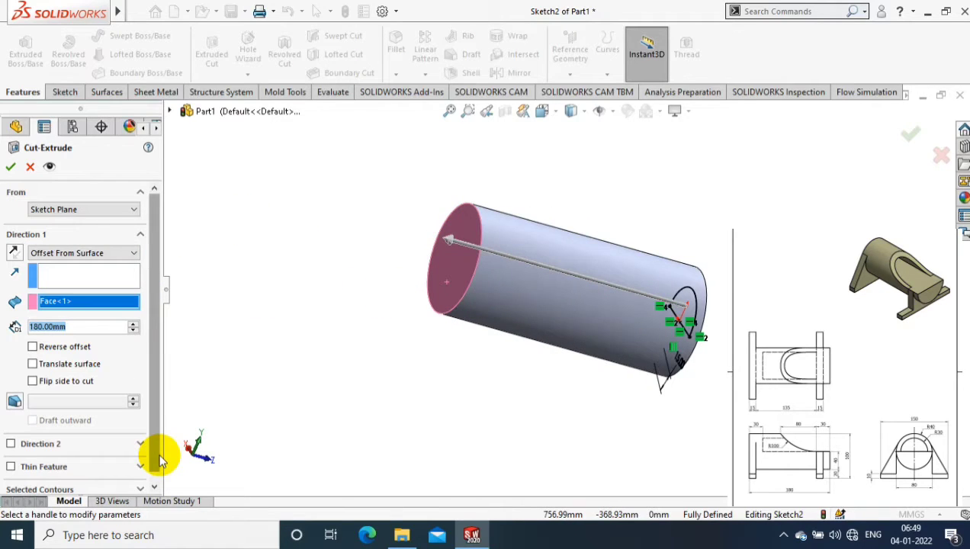
pyautogui.write('30')
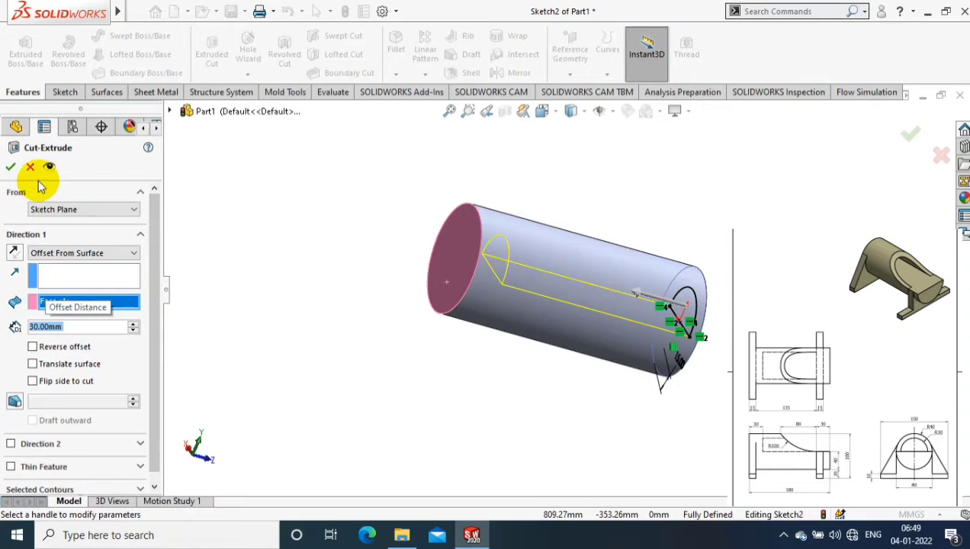
pyautogui.click(9, 166)
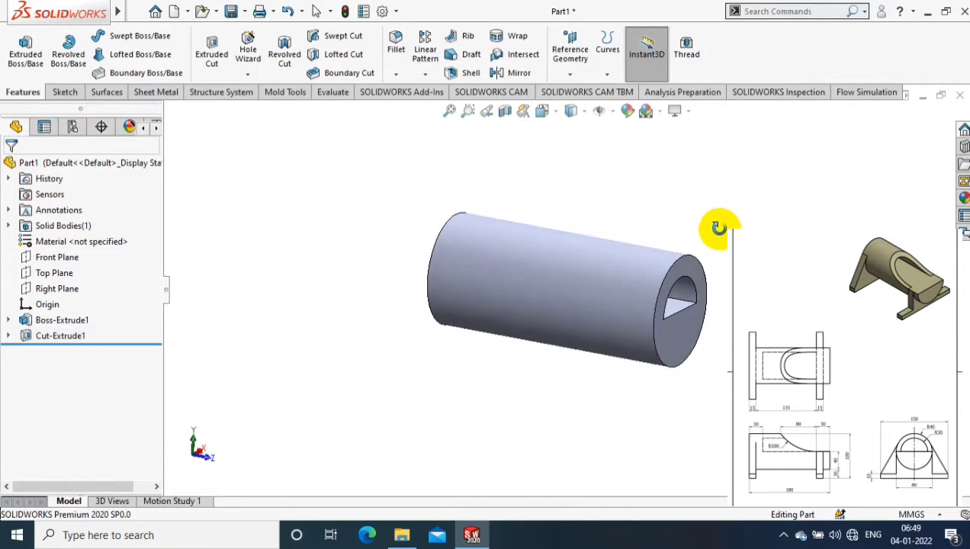
# - View the part normal to the Right Plane with hidden lines shown
pyautogui.click(60, 290)
pyautogui.rightClick(61, 288)
pyautogui.click(148, 263)
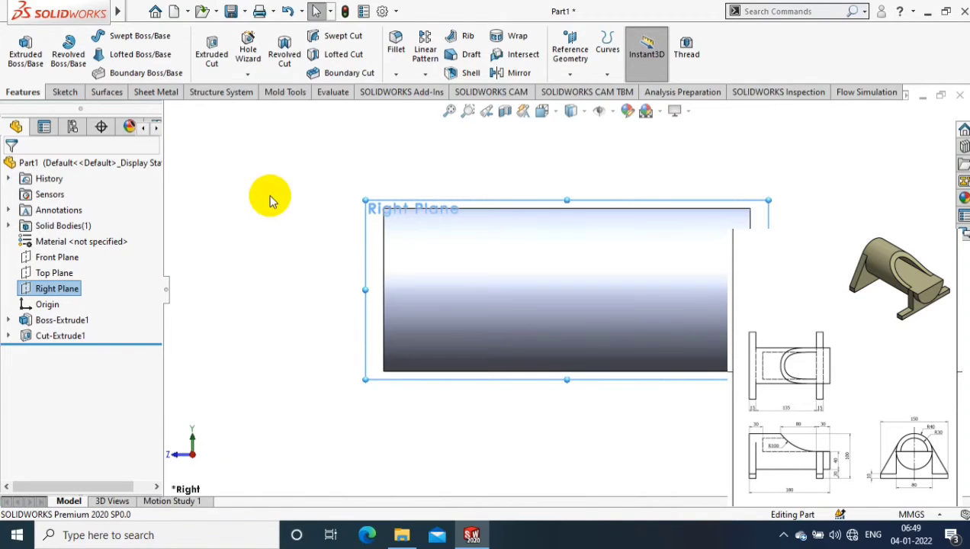
pyautogui.click(571, 110)
pyautogui.click(572, 186)
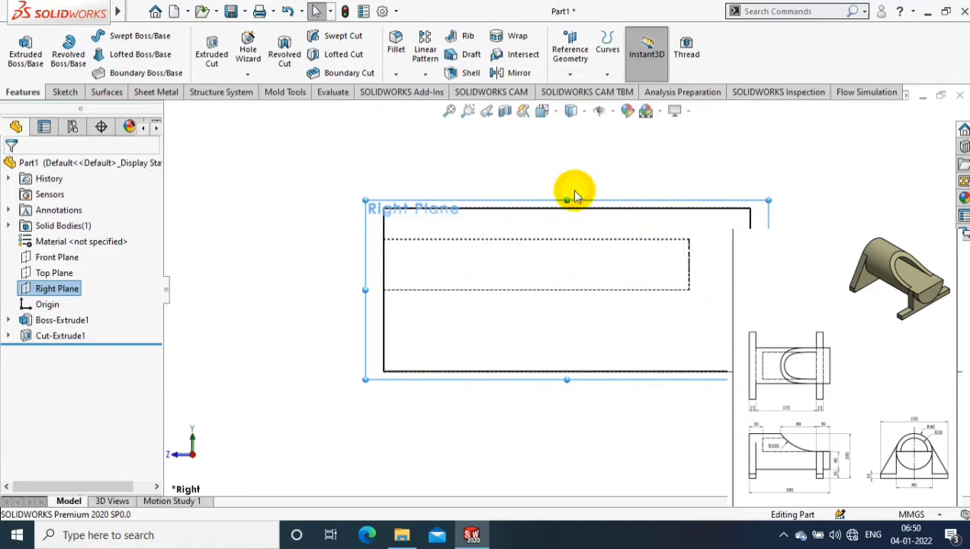
# - Sketch a circle above the part and dimension it to 200 mm diameter
pyautogui.click(147, 54)
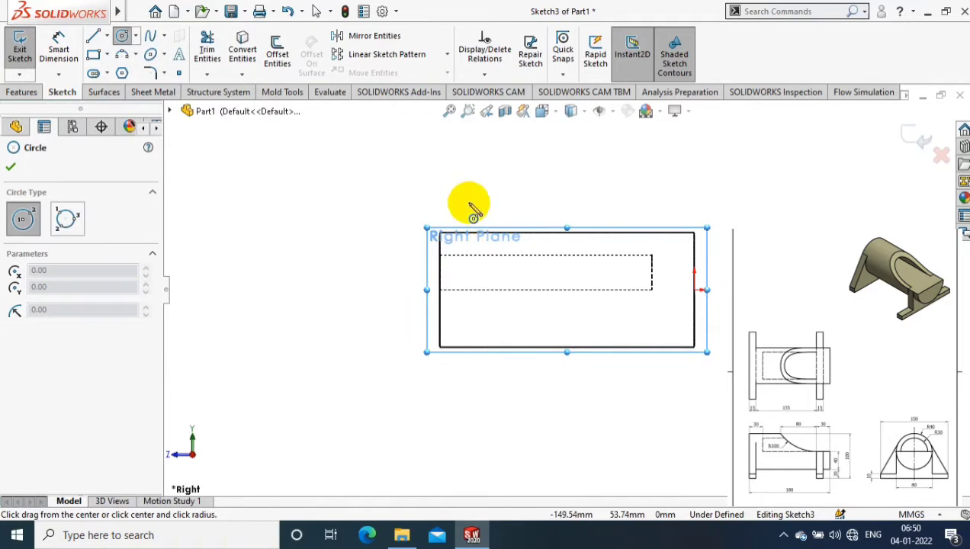
pyautogui.click(396, 165)
pyautogui.click(422, 211)
pyautogui.click(58, 50)
pyautogui.click(372, 216)
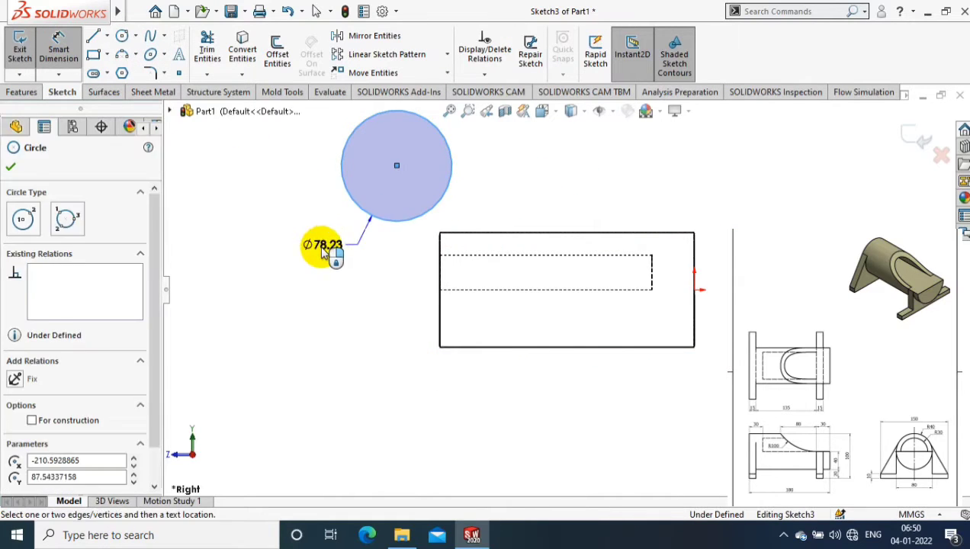
pyautogui.click(324, 253)
pyautogui.write('25')
pyautogui.click(351, 271)
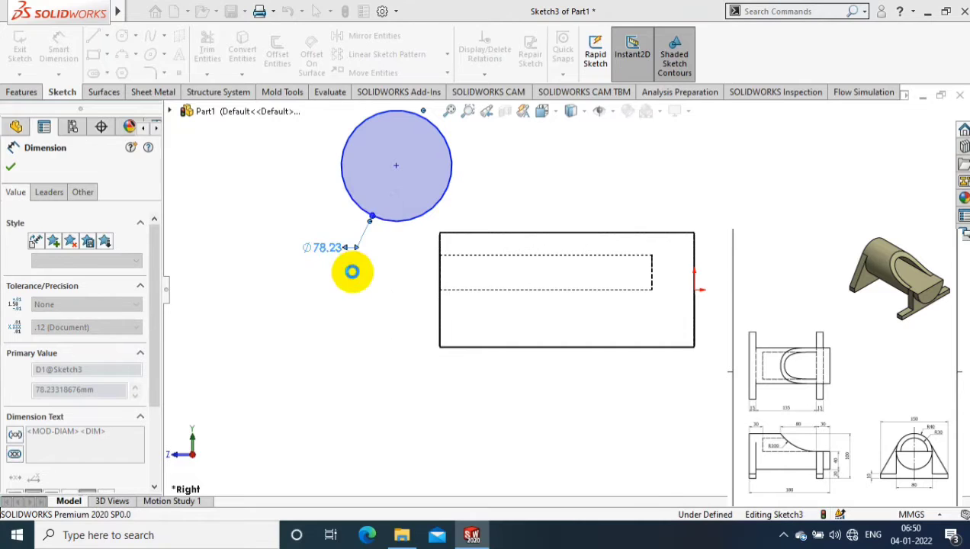
pyautogui.press('Escape')
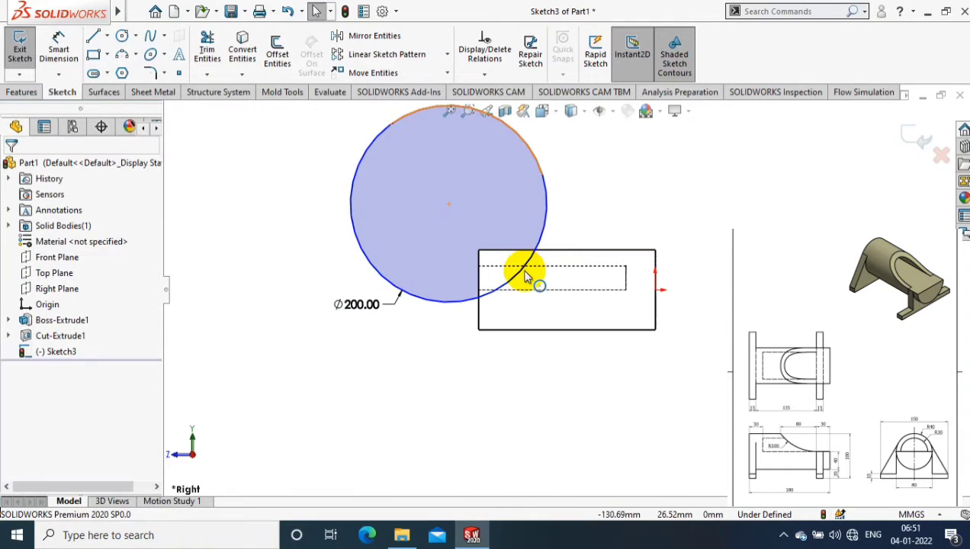
# - Make the Ø200 circle tangent to the part's edge and slide it right
pyautogui.click(526, 276)
pyautogui.keyDown('ctrl'); pyautogui.click(530, 290); pyautogui.keyUp('ctrl')
pyautogui.click(15, 396)
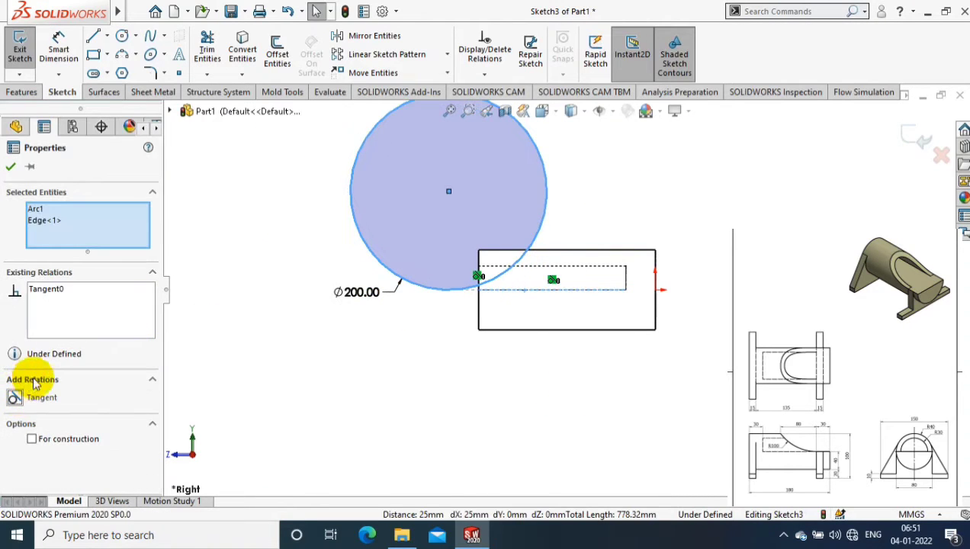
pyautogui.click(10, 166)
pyautogui.click(448, 191)
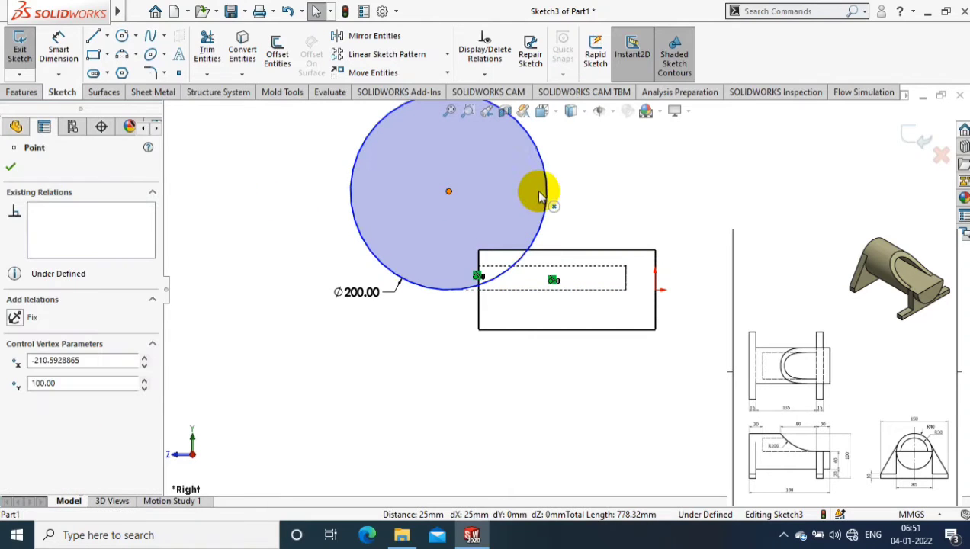
pyautogui.moveTo(570, 205); pyautogui.dragTo(534, 206)
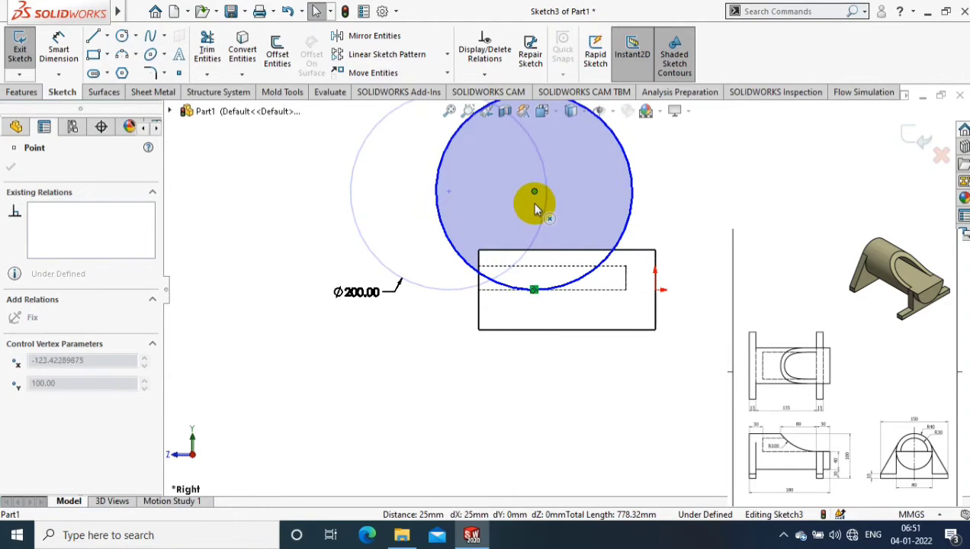
# - Dimension the circle's centre 30 mm from the part's left end
pyautogui.click(294, 156)
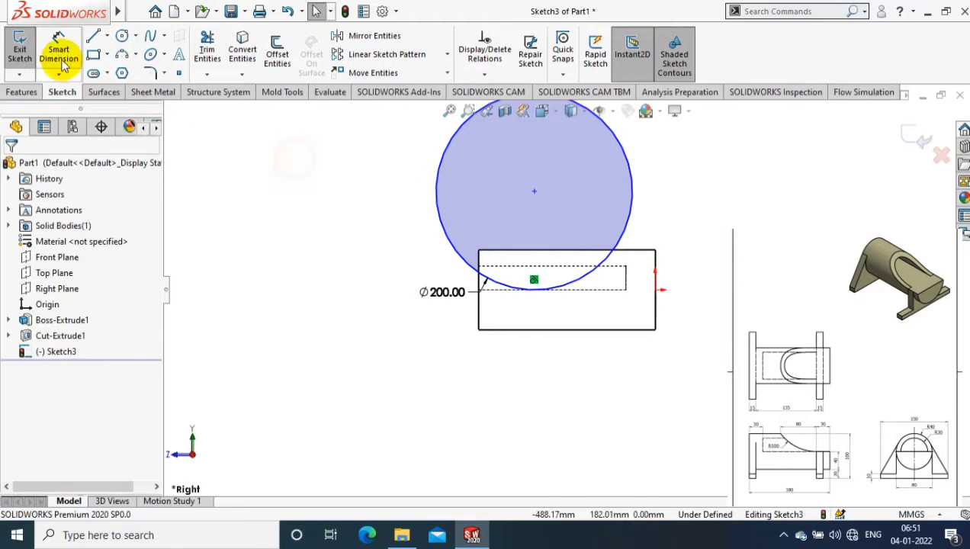
pyautogui.click(533, 190)
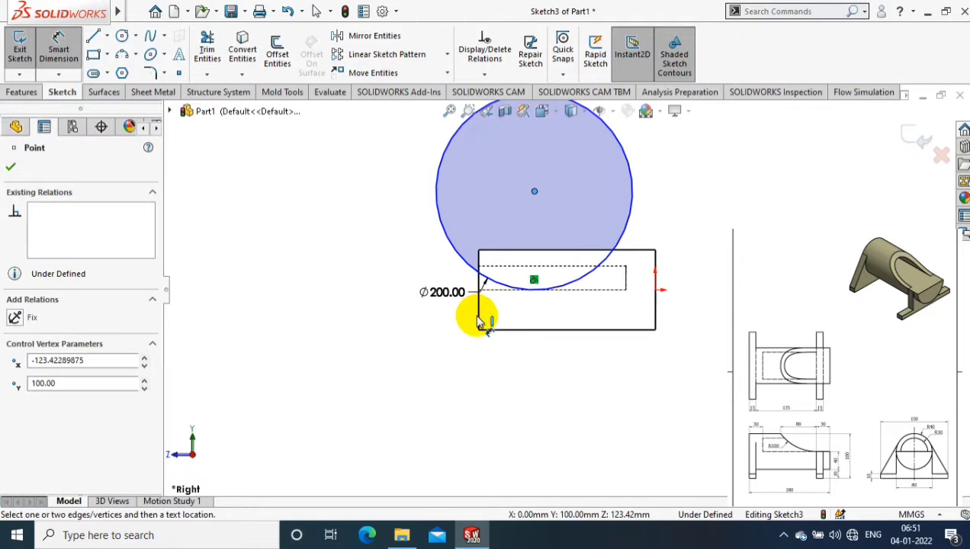
pyautogui.click(534, 402)
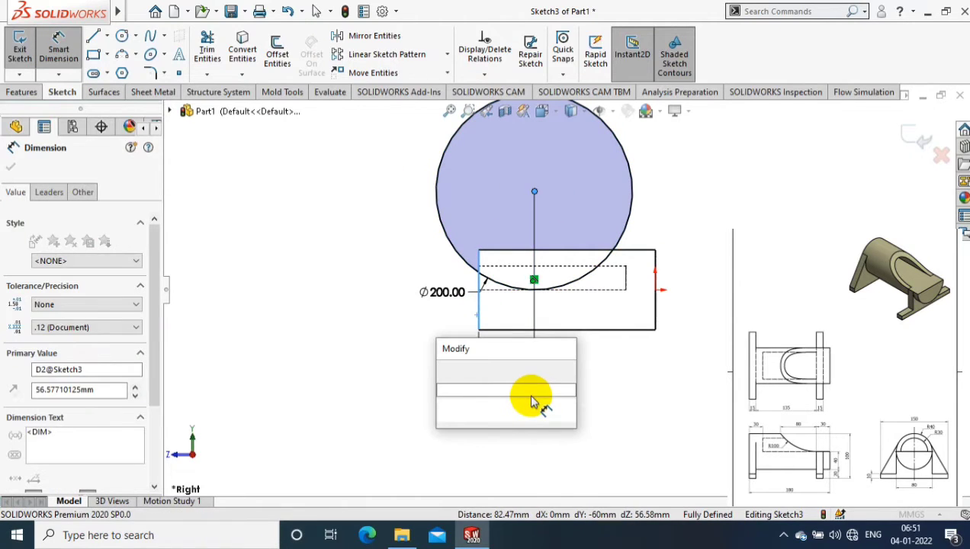
pyautogui.write('30')
pyautogui.press('Return')
pyautogui.click(655, 397)
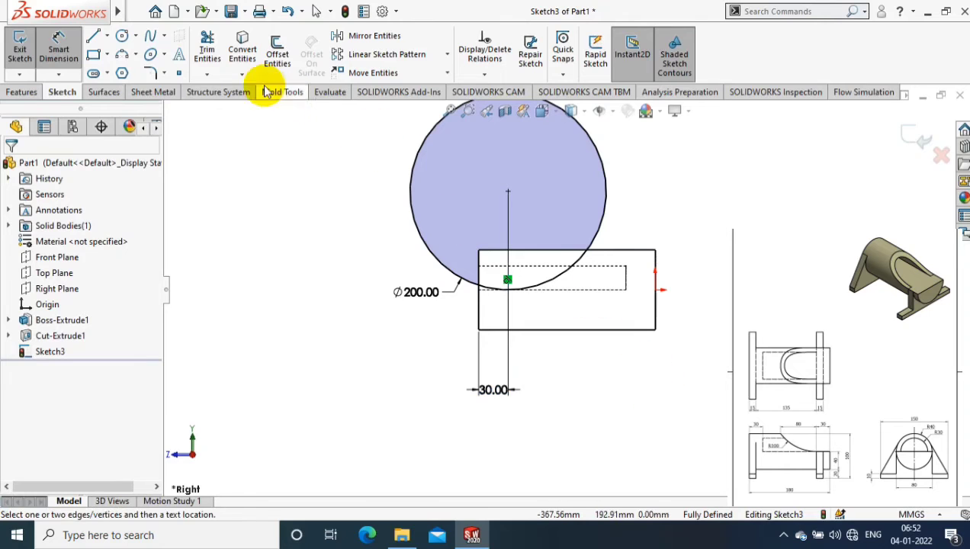
# - Draw a connected line chain from the circle's bottom, up and across the part
pyautogui.click(93, 36)
pyautogui.click(507, 289)
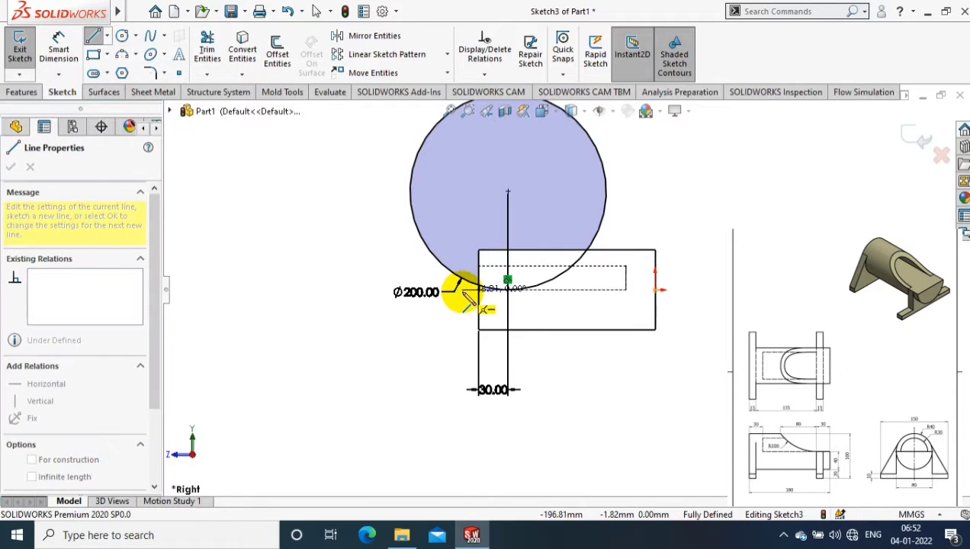
pyautogui.click(463, 290)
pyautogui.click(462, 232)
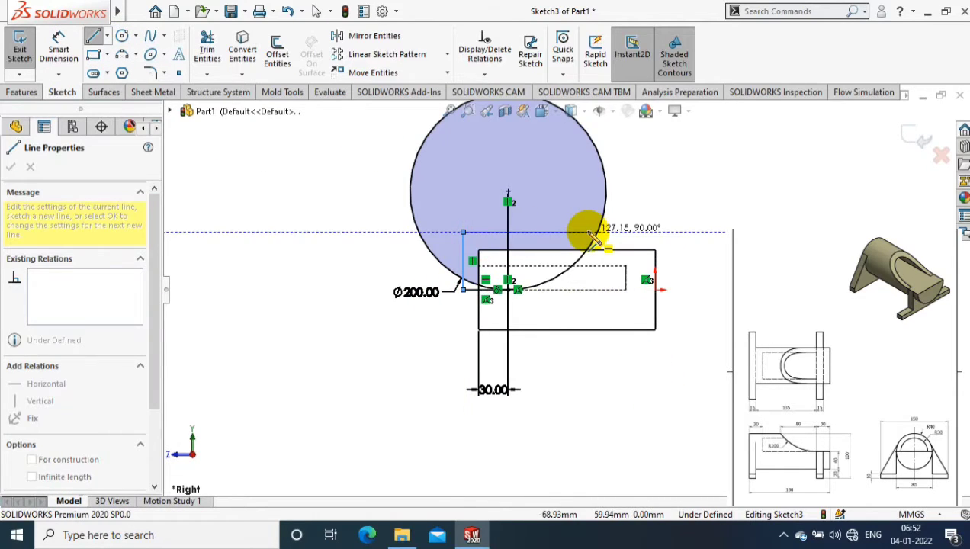
pyautogui.click(614, 232)
pyautogui.press('Escape')
# - Power-trim the circle's upper arc to leave a closed cut profile
pyautogui.click(204, 76)
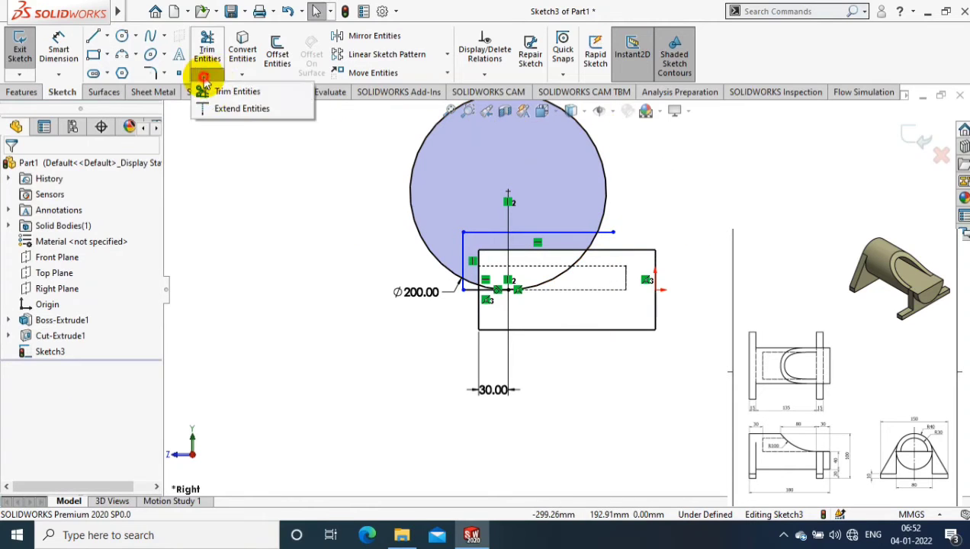
pyautogui.click(233, 91)
pyautogui.moveTo(449, 171); pyautogui.dragTo(481, 205)
pyautogui.scroll(-3, 472, 335)
pyautogui.scroll(-2, 453, 343)
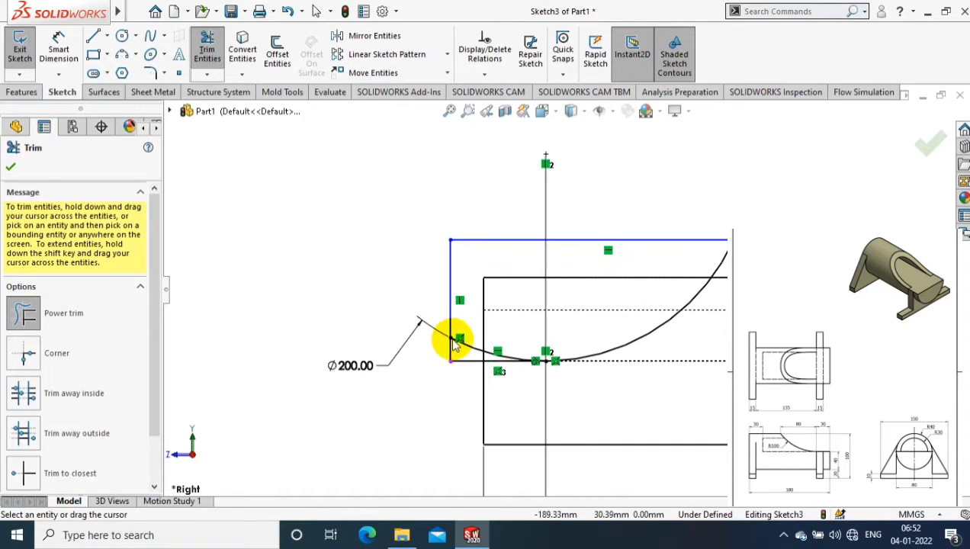
pyautogui.scroll(-1, 465, 335)
pyautogui.scroll(2, 561, 308)
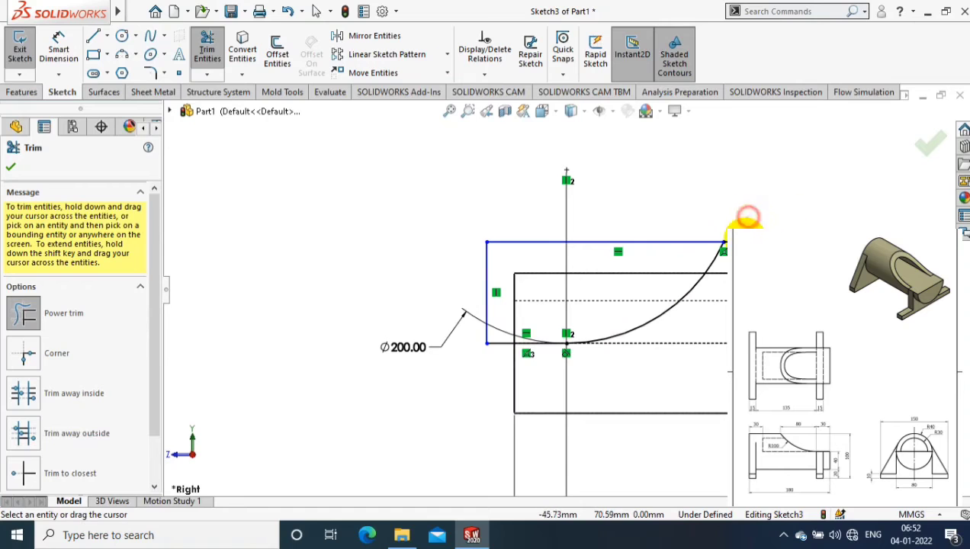
pyautogui.click(11, 166)
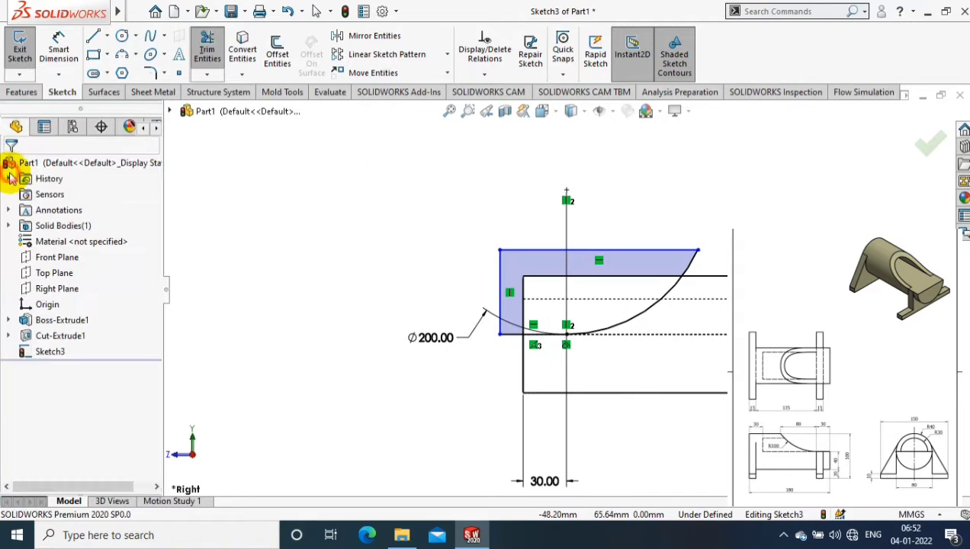
pyautogui.click(23, 92)
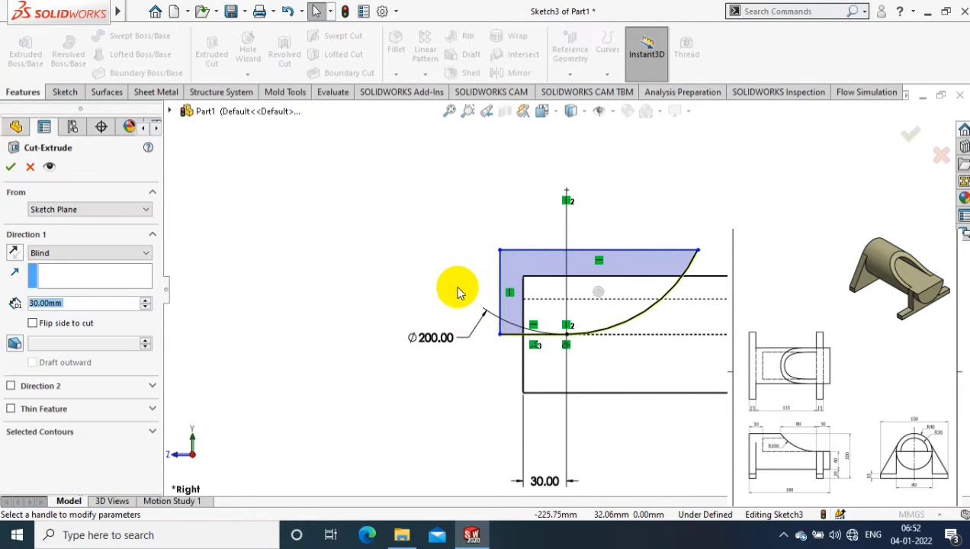
# - Set the extruded cut to Through All – Both directions and accept it
pyautogui.click(99, 253)
pyautogui.click(80, 283)
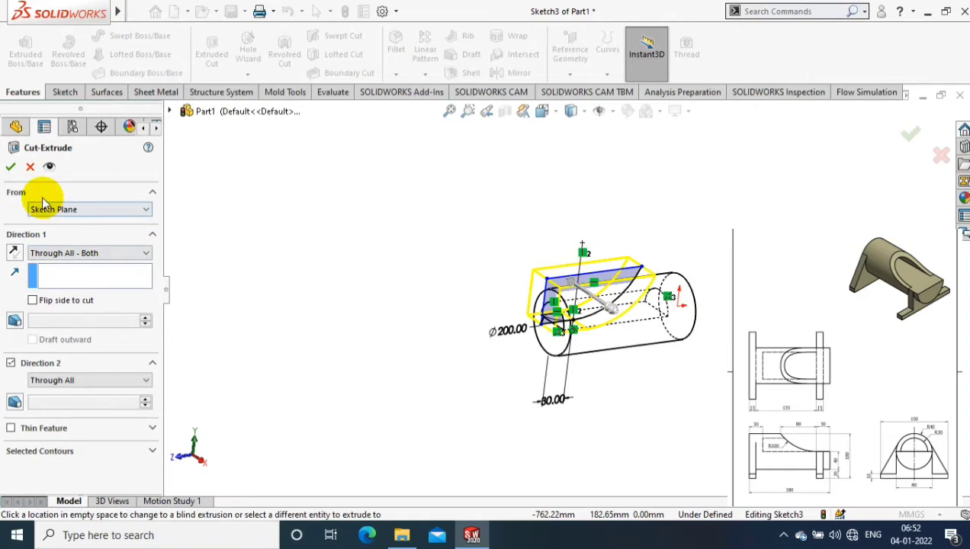
pyautogui.rightClick(649, 191)
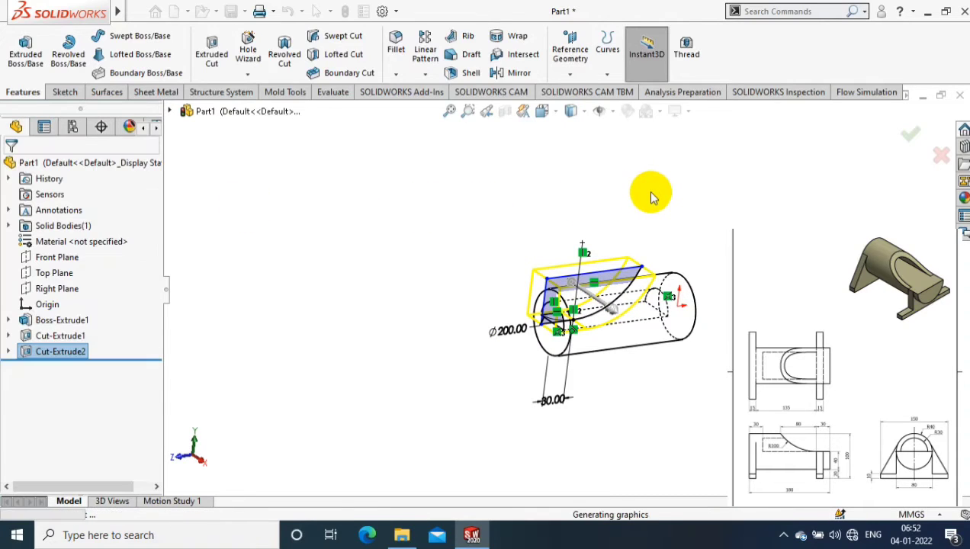
# - Orbit to inspect the scoop, then switch to the Back view
pyautogui.moveTo(650, 199)
pyautogui.mouseDown(button='middle')
pyautogui.moveTo(692, 314)
pyautogui.moveTo(608, 451)
pyautogui.moveTo(657, 442)
pyautogui.moveTo(625, 433)
pyautogui.moveTo(649, 434)
pyautogui.mouseUp(button='middle')
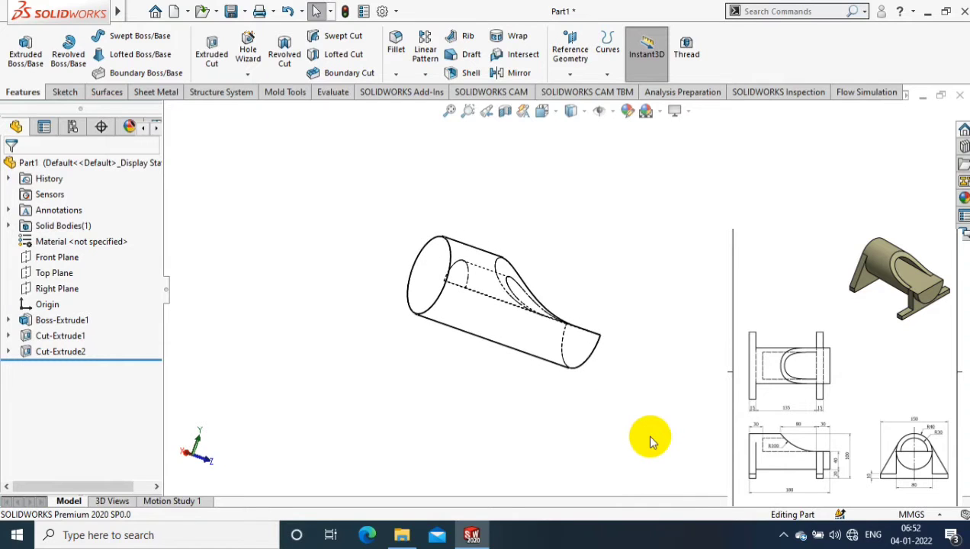
pyautogui.rightClick(433, 267)
pyautogui.click(534, 166)
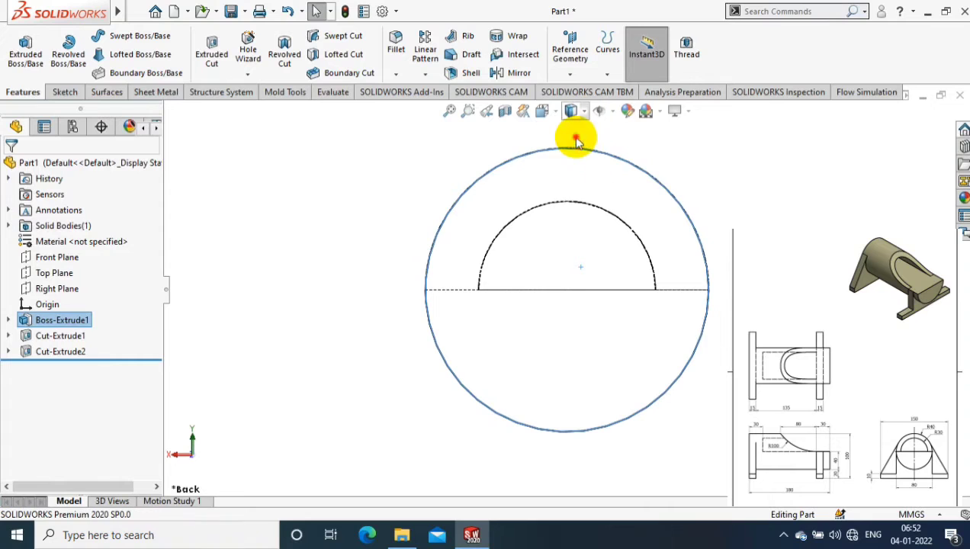
# - Start a new sketch on the cylinder's back end face
pyautogui.click(577, 141)
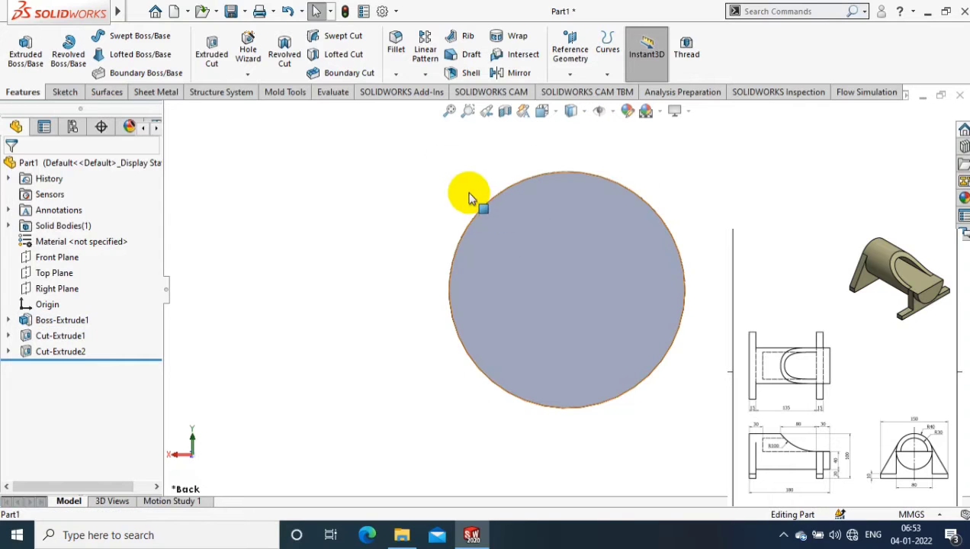
pyautogui.click(64, 92)
pyautogui.click(20, 46)
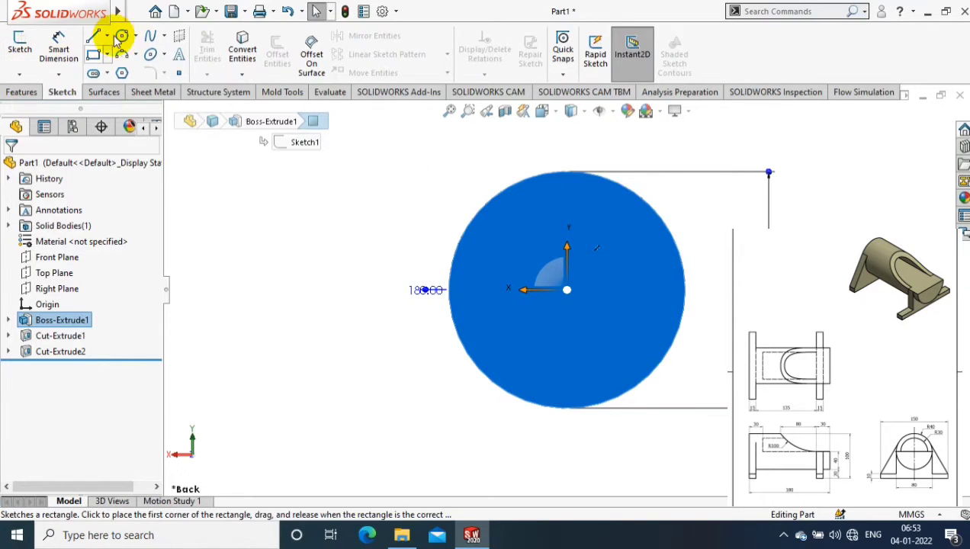
pyautogui.click(94, 36)
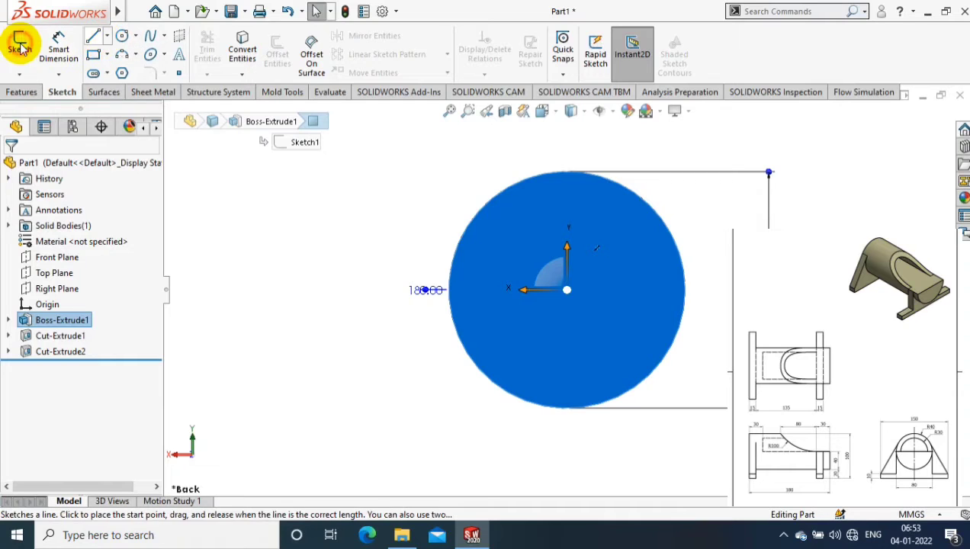
pyautogui.click(20, 46)
pyautogui.click(94, 37)
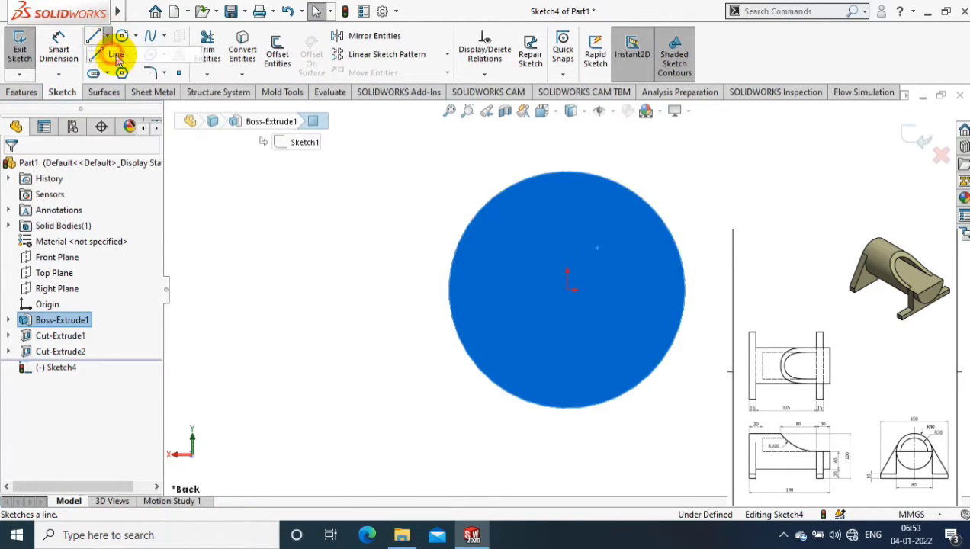
# - Draw the support outline: slanted side, bottom edge and vertical line to the circle top
pyautogui.moveTo(674, 200); pyautogui.dragTo(726, 342)
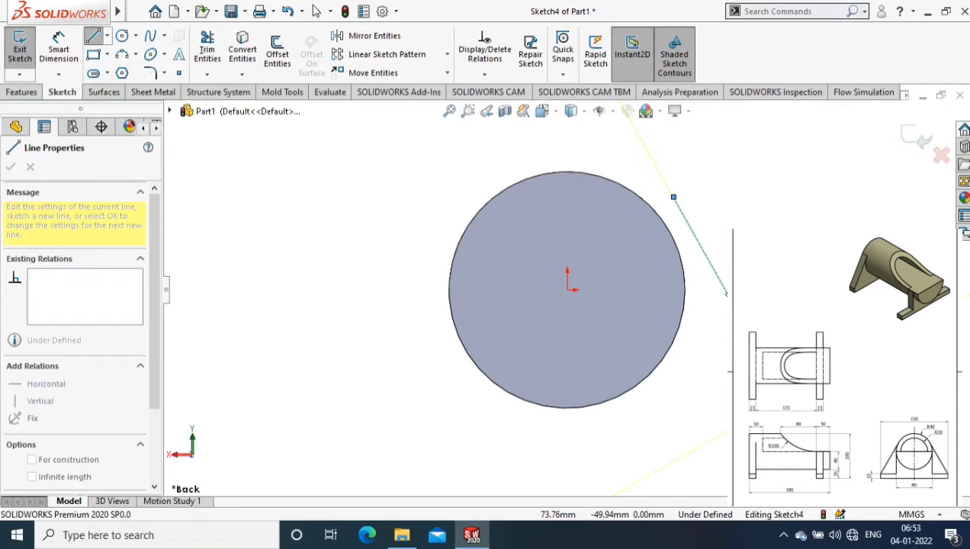
pyautogui.click(807, 439)
pyautogui.click(566, 438)
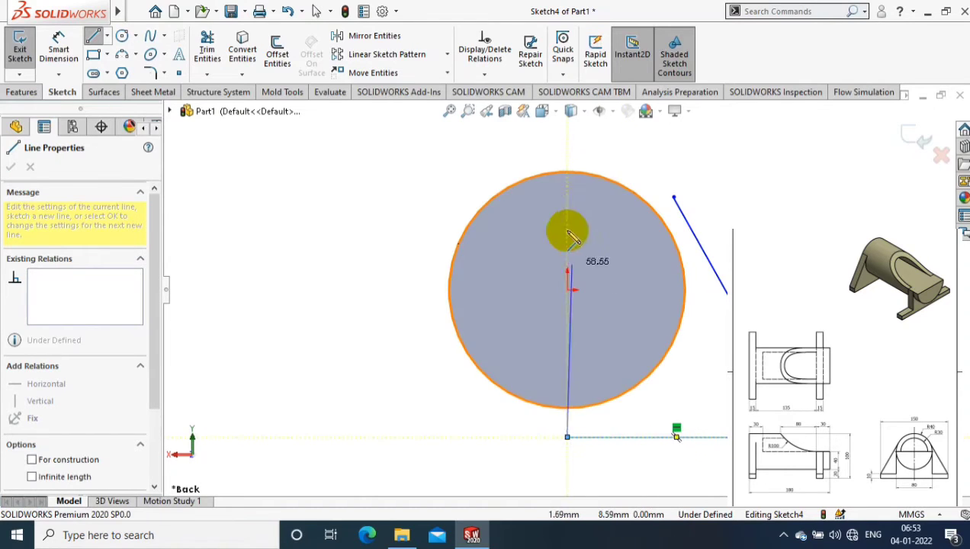
pyautogui.click(566, 172)
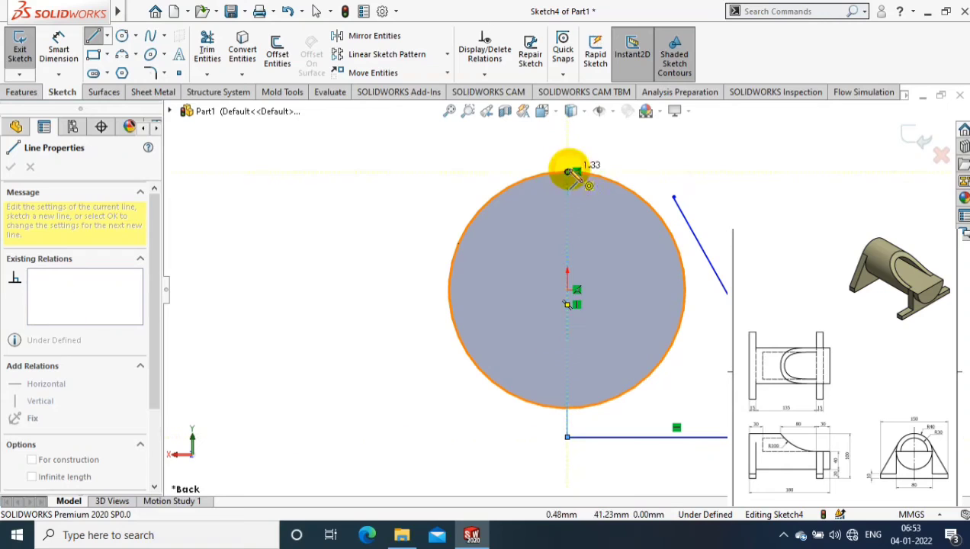
pyautogui.press('Escape')
# - Make the slanted line tangent to the circular edge
pyautogui.click(681, 210)
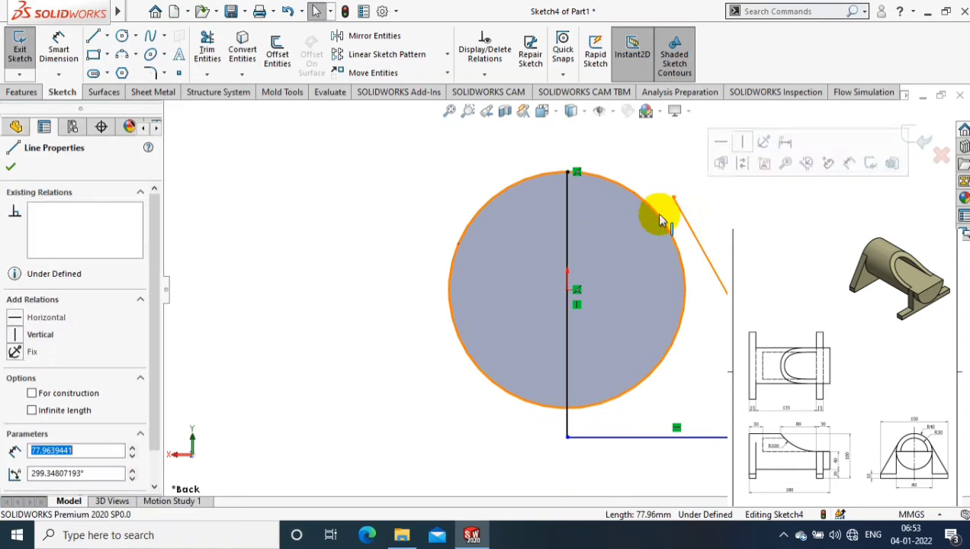
pyautogui.keyDown('ctrl'); pyautogui.click(655, 212); pyautogui.keyUp('ctrl')
pyautogui.click(11, 166)
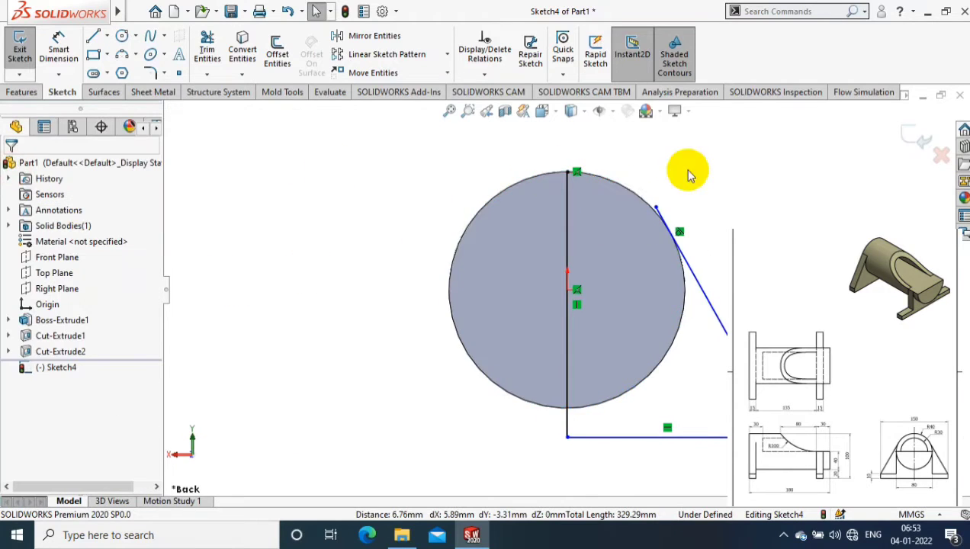
pyautogui.keyDown('ctrl'); pyautogui.moveTo(683, 168); pyautogui.dragTo(604, 212, button='middle'); pyautogui.keyUp('ctrl')
# - Convert the Ø80 circle edge into the sketch and start trimming entities
pyautogui.click(241, 74)
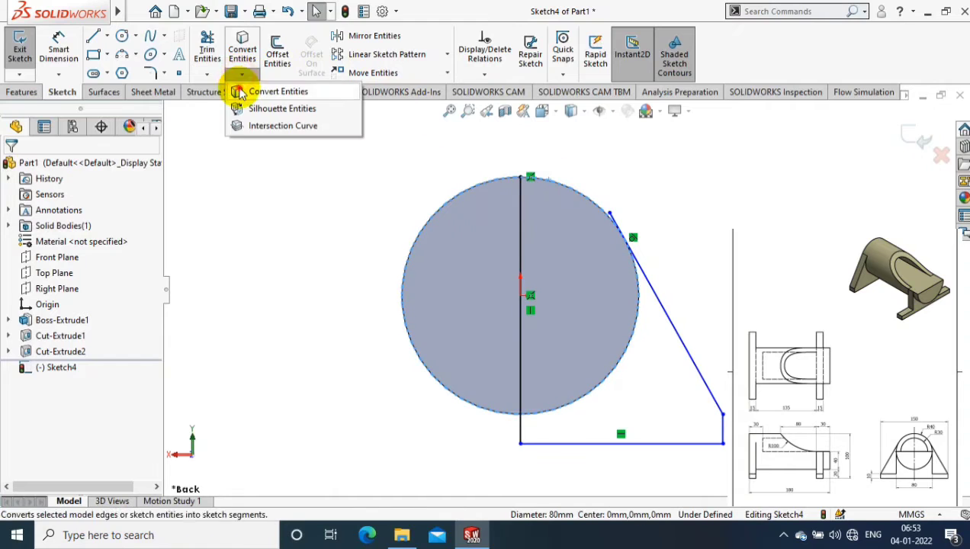
pyautogui.click(235, 91)
pyautogui.click(207, 74)
pyautogui.click(215, 90)
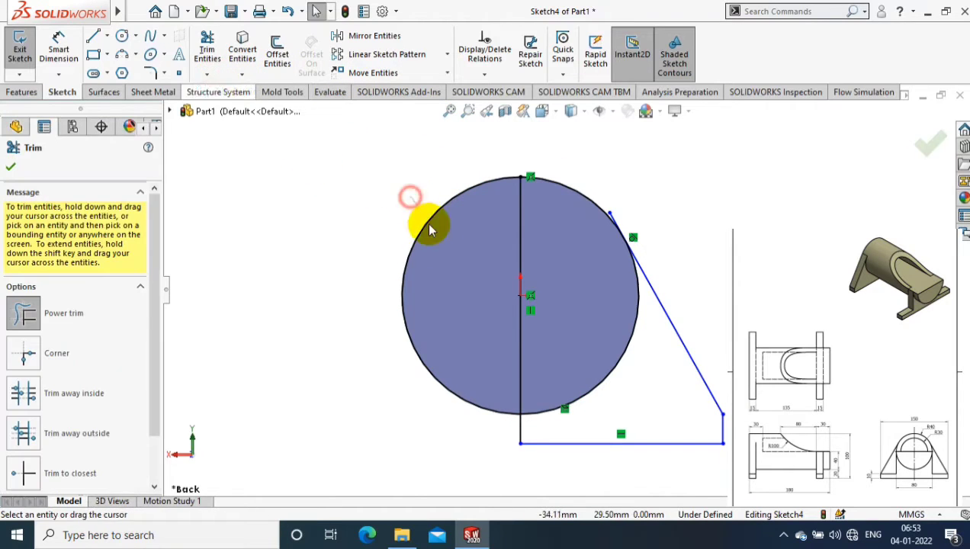
pyautogui.scroll(-5, 615, 236)
pyautogui.scroll(5, 627, 340)
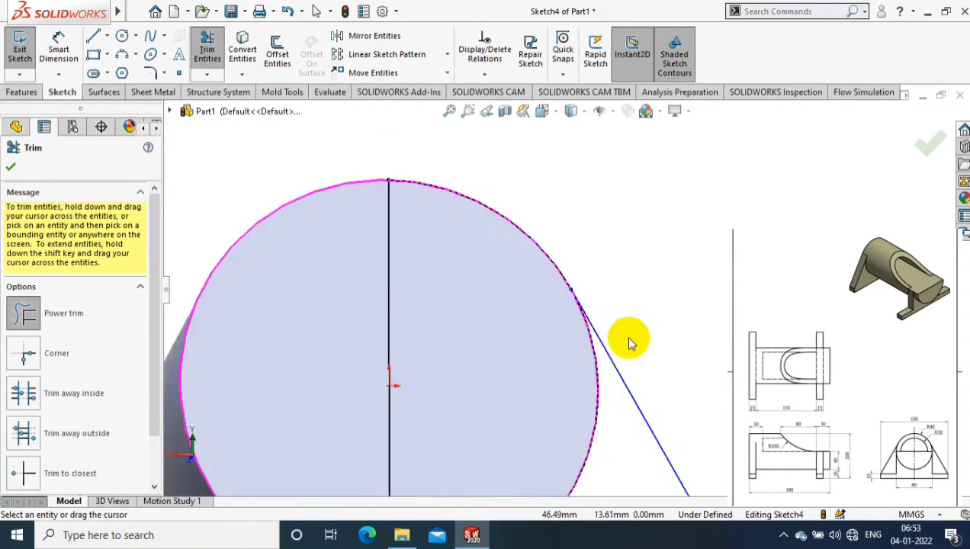
# - Orbit and adjust the view of the cylinder with the support sketch
pyautogui.moveTo(627, 340)
pyautogui.mouseDown(button='middle')
pyautogui.moveTo(567, 396)
pyautogui.moveTo(646, 316)
pyautogui.mouseUp(button='middle')
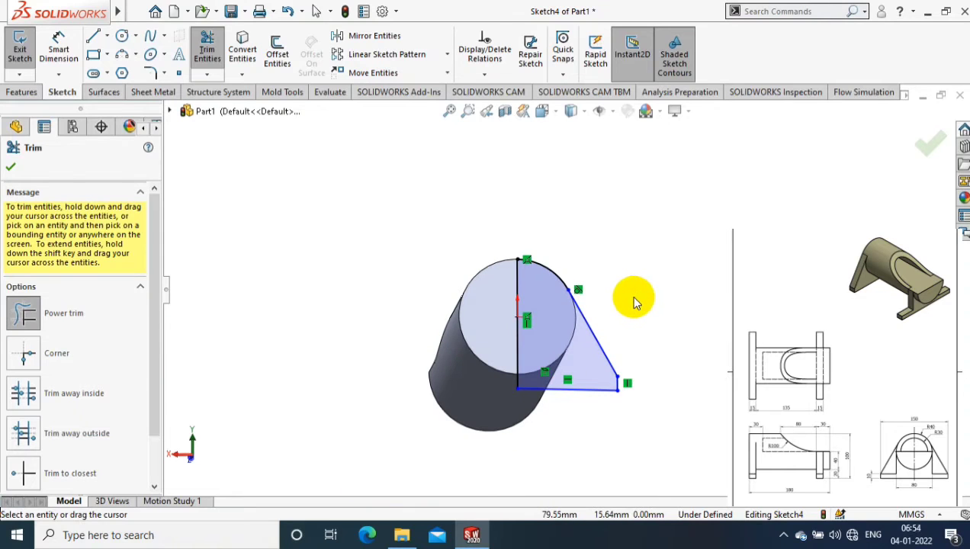
pyautogui.rightClick(629, 298)
pyautogui.click(568, 217)
pyautogui.rightClick(567, 217)
pyautogui.click(292, 210)
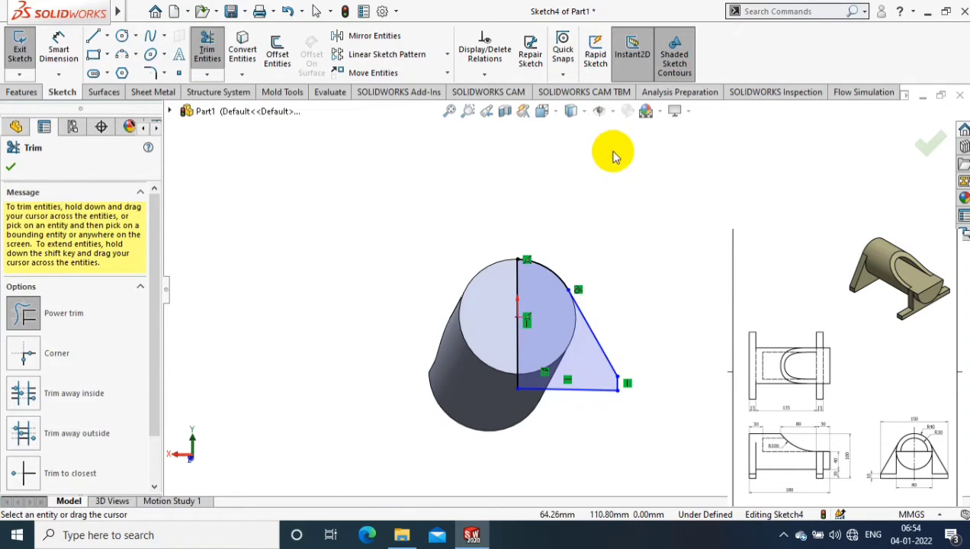
pyautogui.moveTo(614, 155)
pyautogui.mouseDown(button='middle')
pyautogui.moveTo(589, 162)
pyautogui.moveTo(581, 281)
pyautogui.moveTo(598, 318)
pyautogui.mouseUp(button='middle')
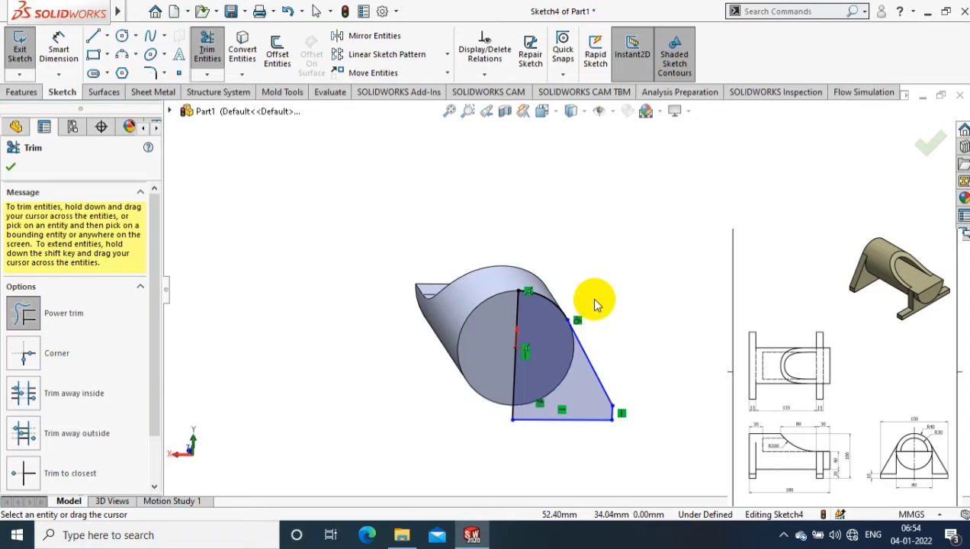
pyautogui.moveTo(57, 15); pyautogui.dragTo(84, 50)
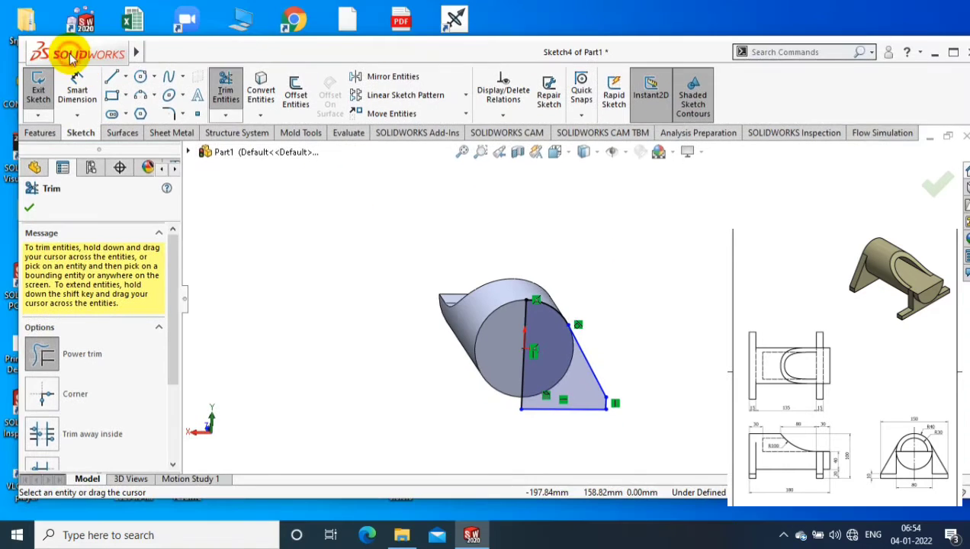
# - Dimension the support width between the vertical lines as 75 mm
pyautogui.click(952, 51)
pyautogui.click(58, 50)
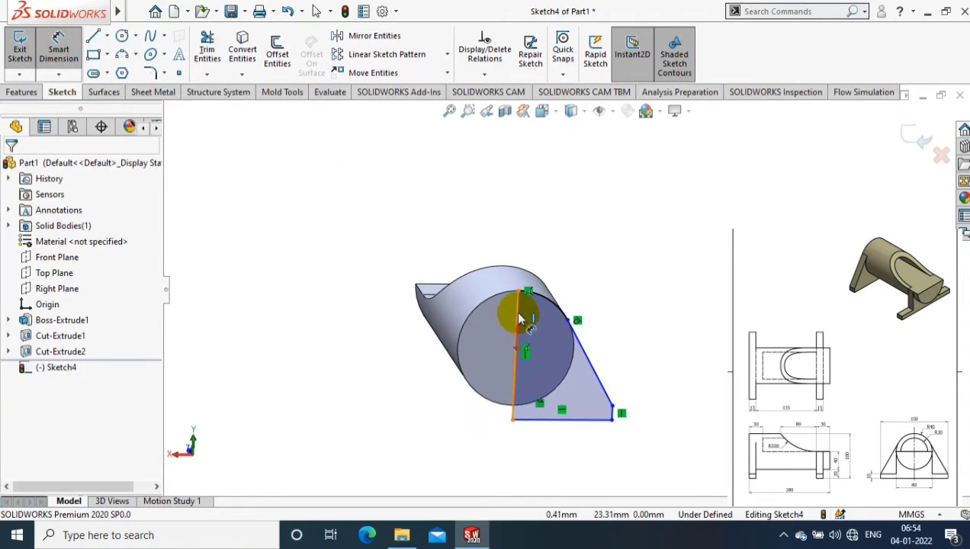
pyautogui.click(519, 309)
pyautogui.click(620, 351)
pyautogui.click(454, 212)
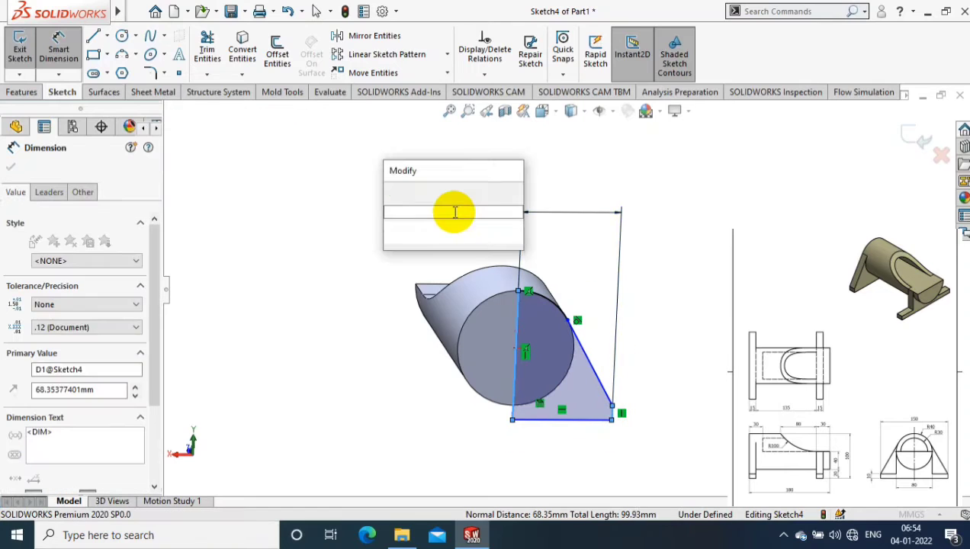
pyautogui.write('75')
pyautogui.press('Return')
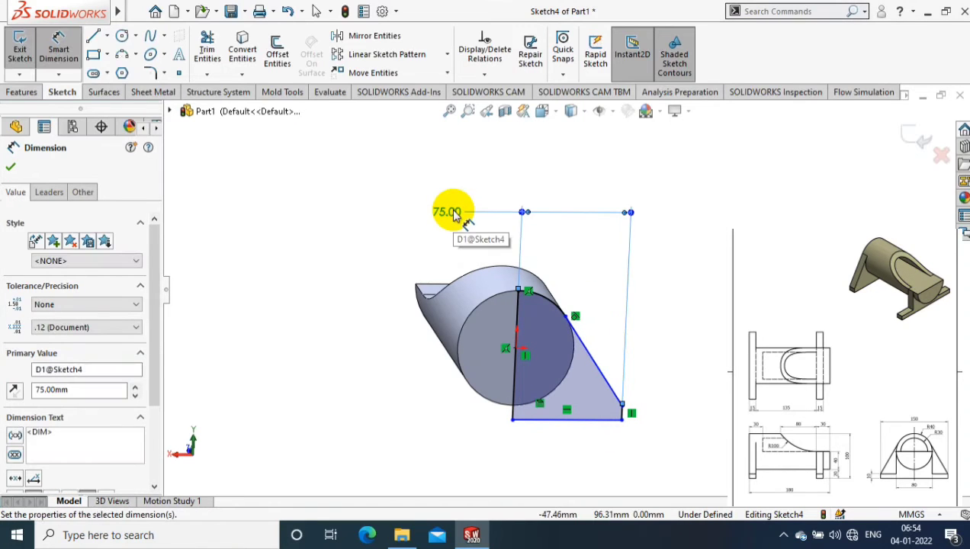
# - Dimension the foot height as 10 mm
pyautogui.click(522, 305)
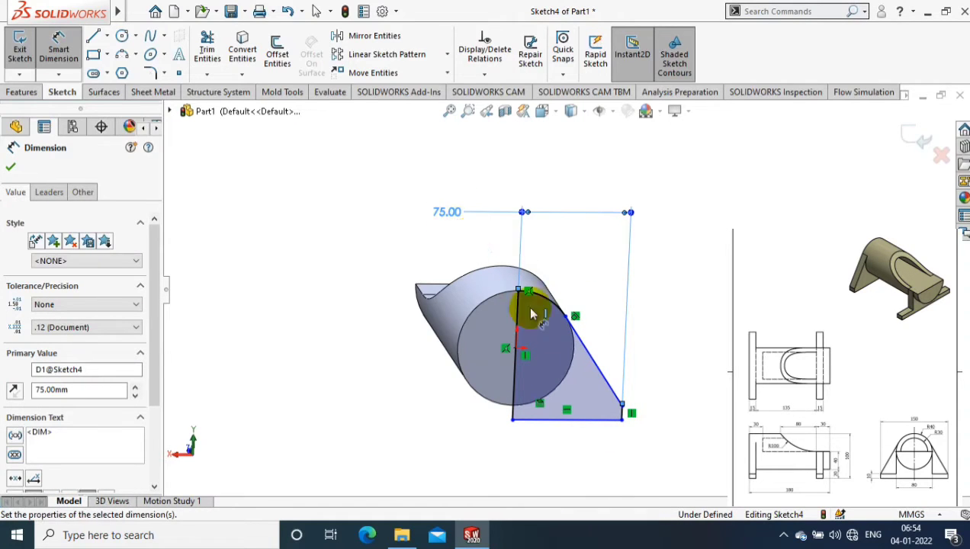
pyautogui.click(622, 415)
pyautogui.click(669, 409)
pyautogui.write('10')
pyautogui.press('Return')
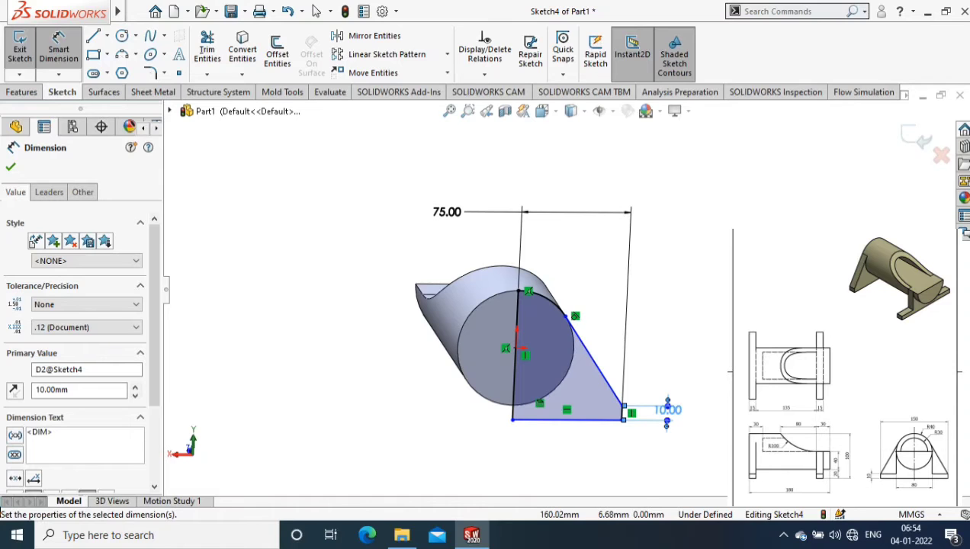
# - Dimension the overall support height as 100 mm, fully defining the sketch
pyautogui.click(526, 290)
pyautogui.click(512, 419)
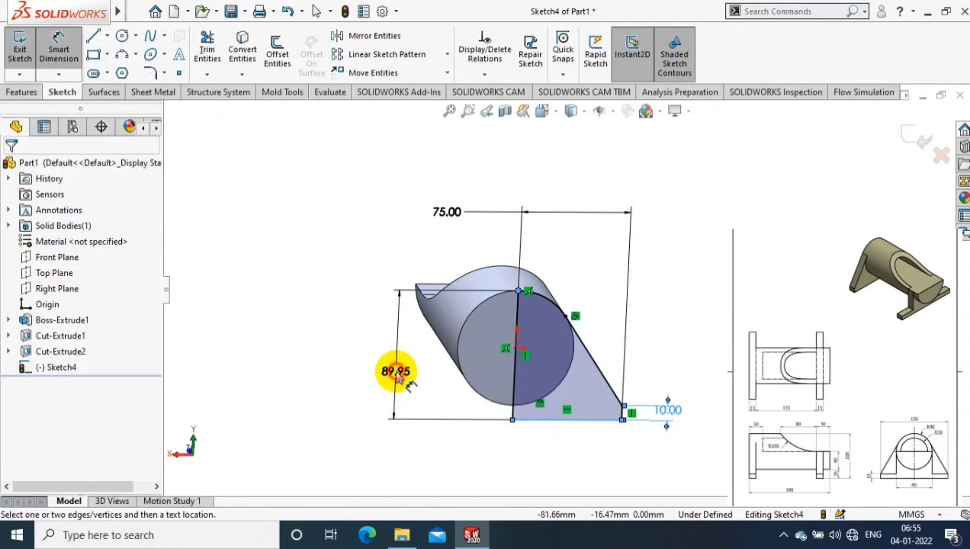
pyautogui.click(398, 369)
pyautogui.write('100')
pyautogui.press('Return')
pyautogui.click(686, 319)
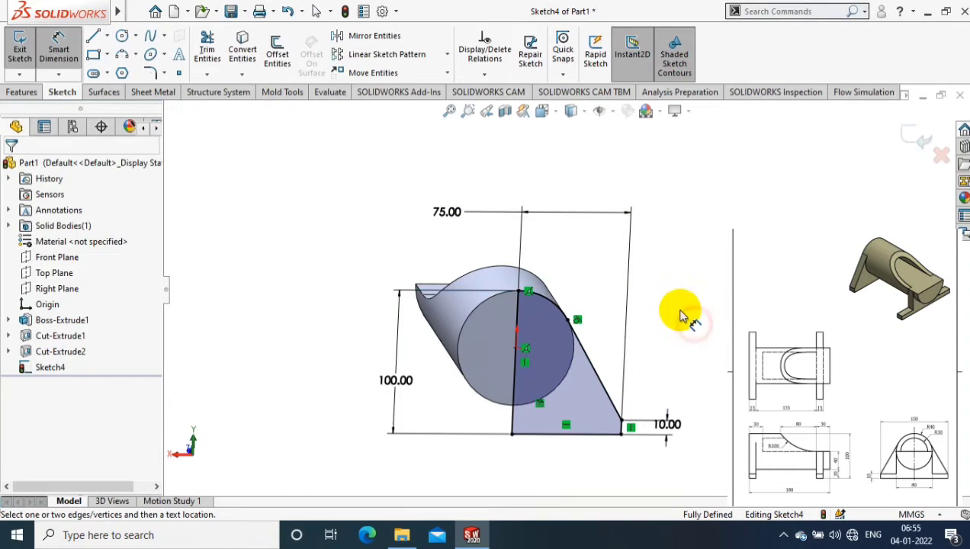
# - Mirror the arc, lines and base line of the half support profile about the vertical centreline
pyautogui.click(373, 36)
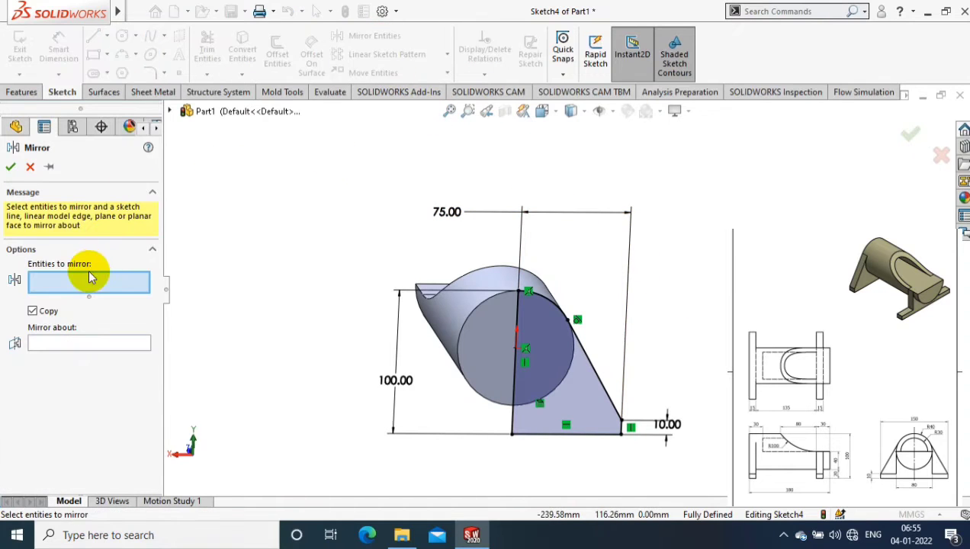
pyautogui.click(550, 302)
pyautogui.click(590, 365)
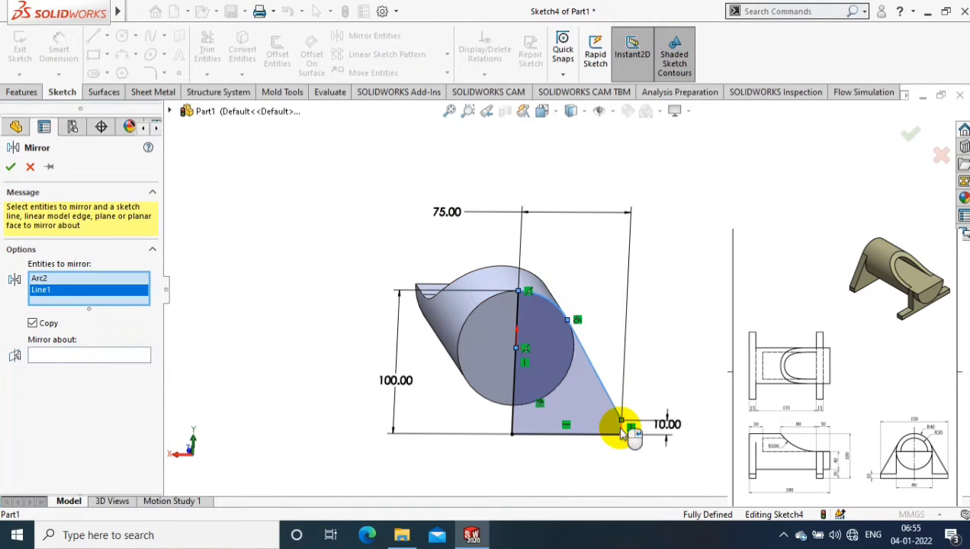
pyautogui.click(622, 427)
pyautogui.click(594, 436)
pyautogui.click(92, 377)
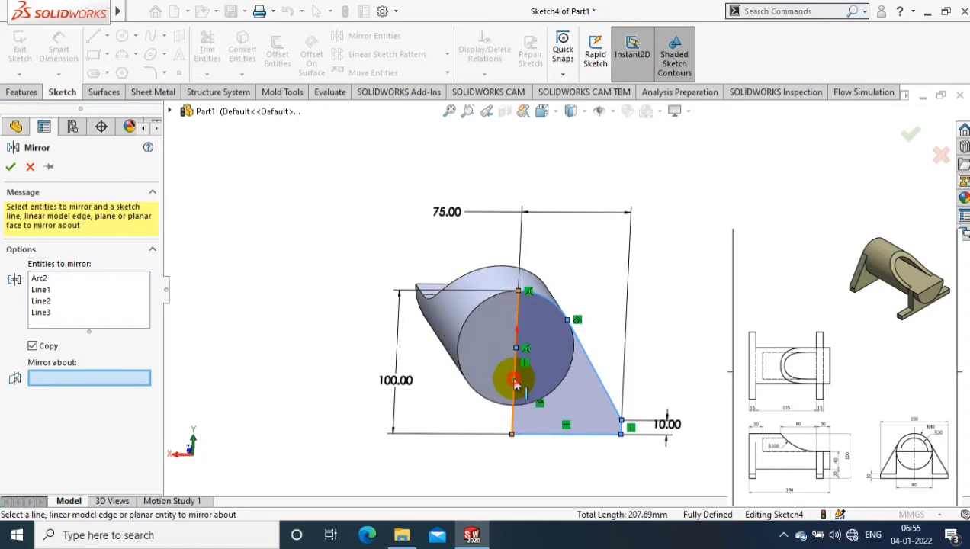
pyautogui.click(518, 381)
pyautogui.click(10, 166)
pyautogui.click(516, 314)
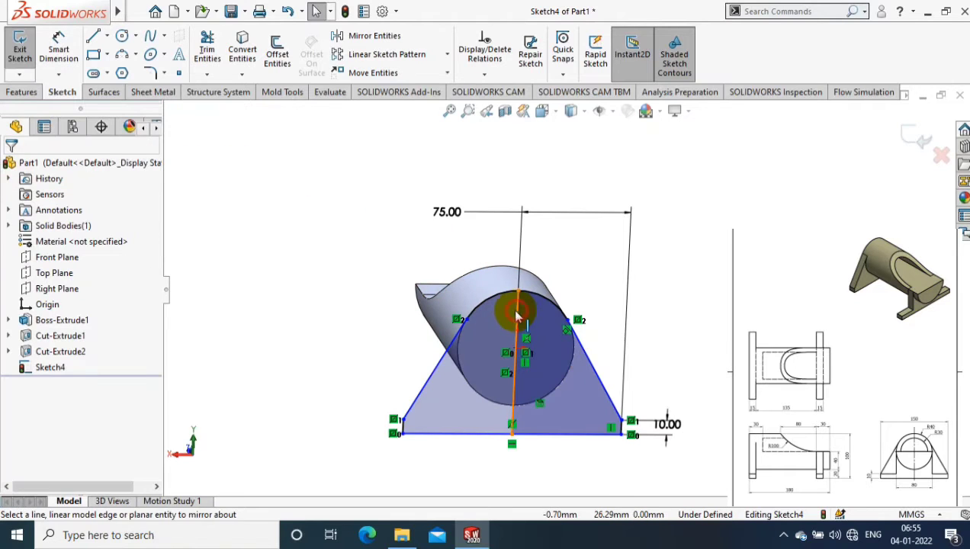
pyautogui.click(11, 166)
# - Extrude the mirrored support profile 15 mm in the reversed direction as the angled end support
pyautogui.moveTo(253, 195); pyautogui.dragTo(318, 232, button='middle')
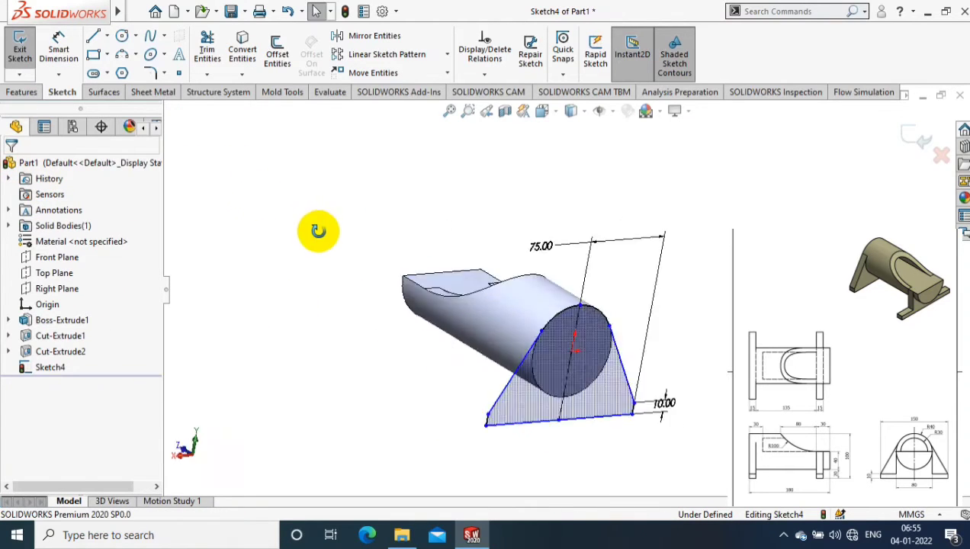
pyautogui.click(21, 92)
pyautogui.click(25, 54)
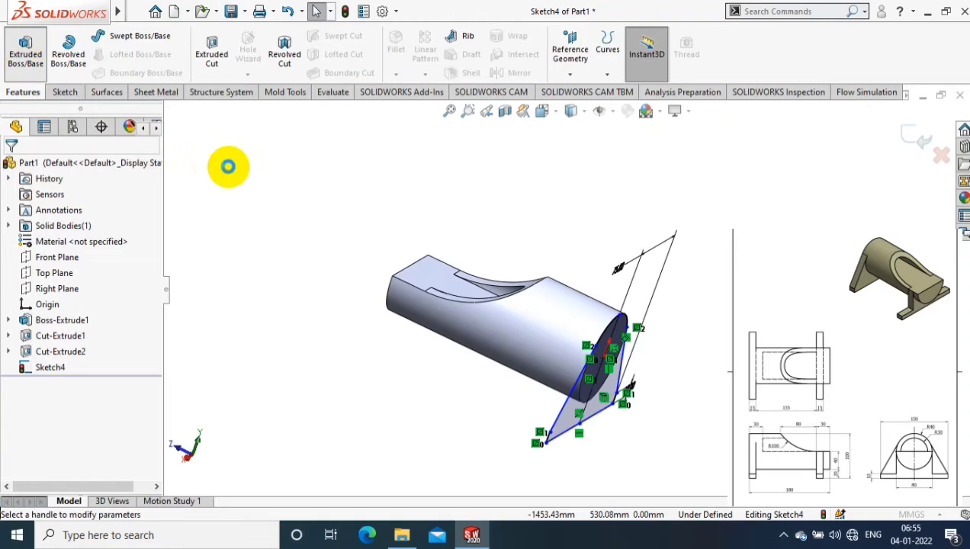
pyautogui.write('15')
pyautogui.press('Return')
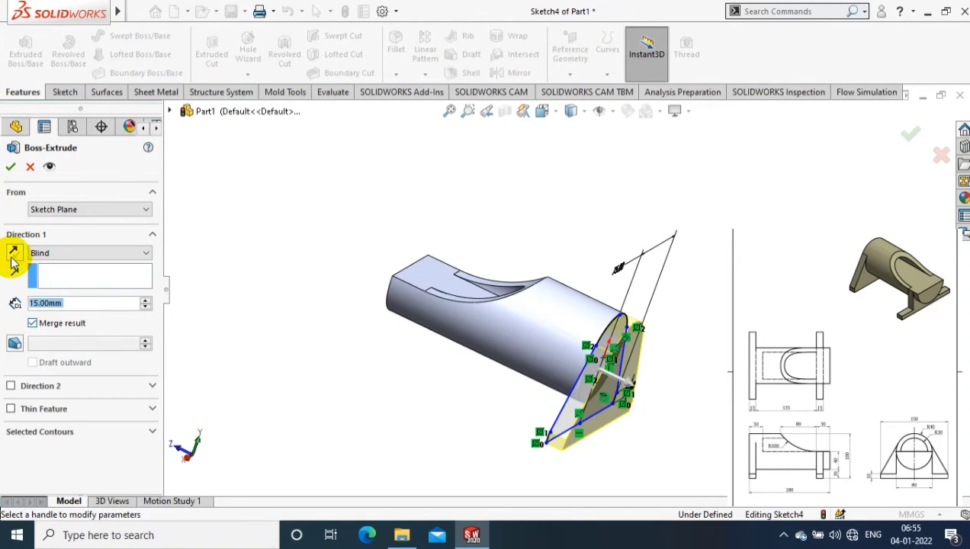
pyautogui.click(13, 256)
pyautogui.moveTo(624, 289)
pyautogui.mouseDown(button='middle')
pyautogui.moveTo(716, 330)
pyautogui.moveTo(681, 326)
pyautogui.moveTo(706, 328)
pyautogui.moveTo(602, 266)
pyautogui.moveTo(617, 368)
pyautogui.moveTo(618, 331)
pyautogui.mouseUp(button='middle')
pyautogui.click(583, 93)
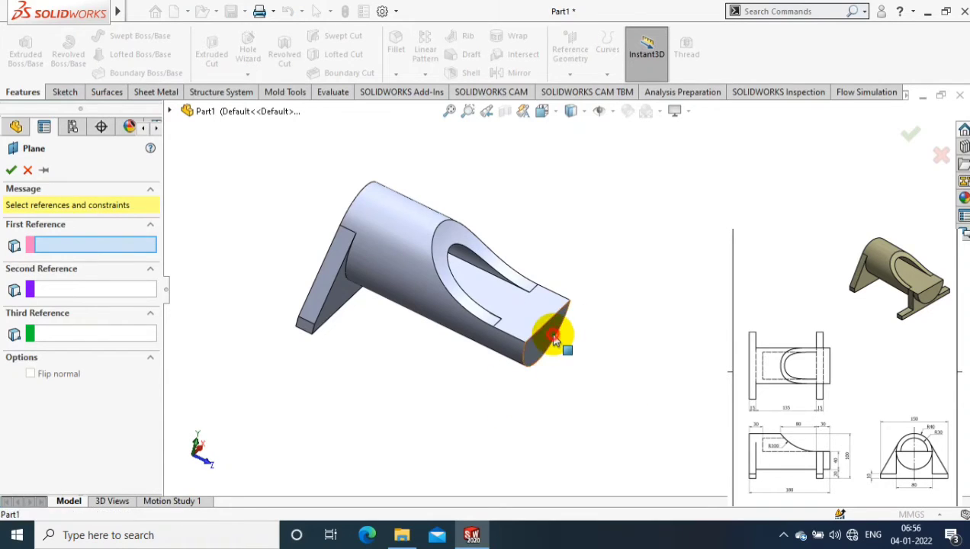
# - Create Plane1 offset 15 mm inward from the cylinder's end face and start a sketch on it
pyautogui.click(544, 328)
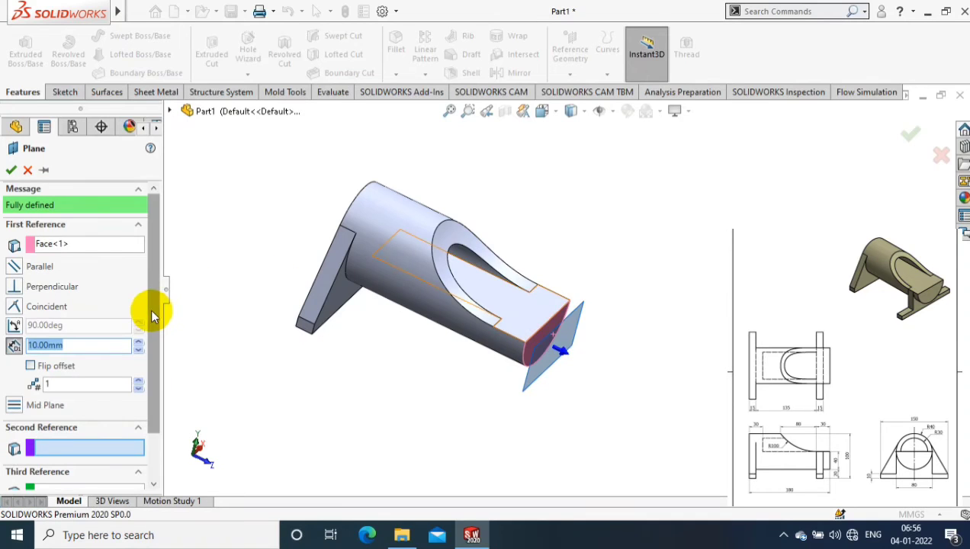
pyautogui.write('15')
pyautogui.click(31, 365)
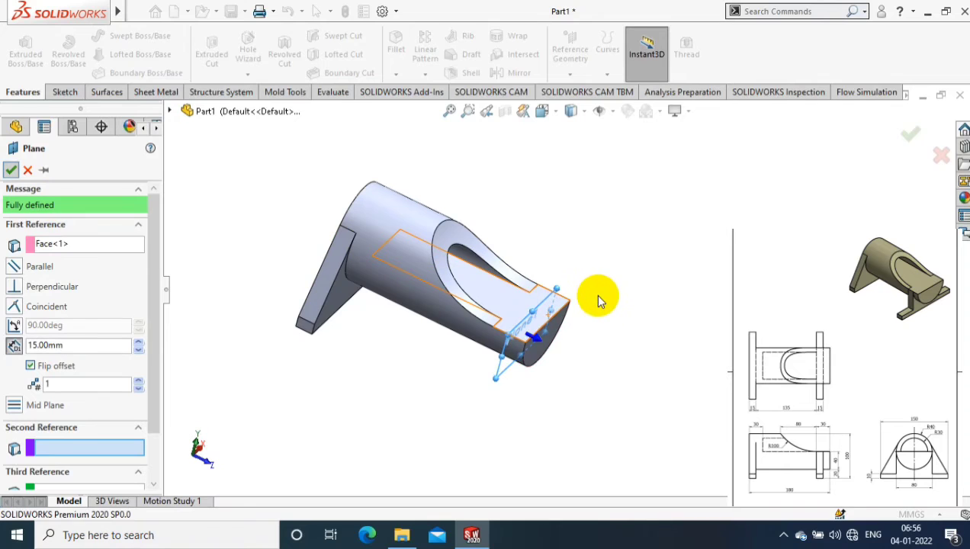
pyautogui.press('Return')
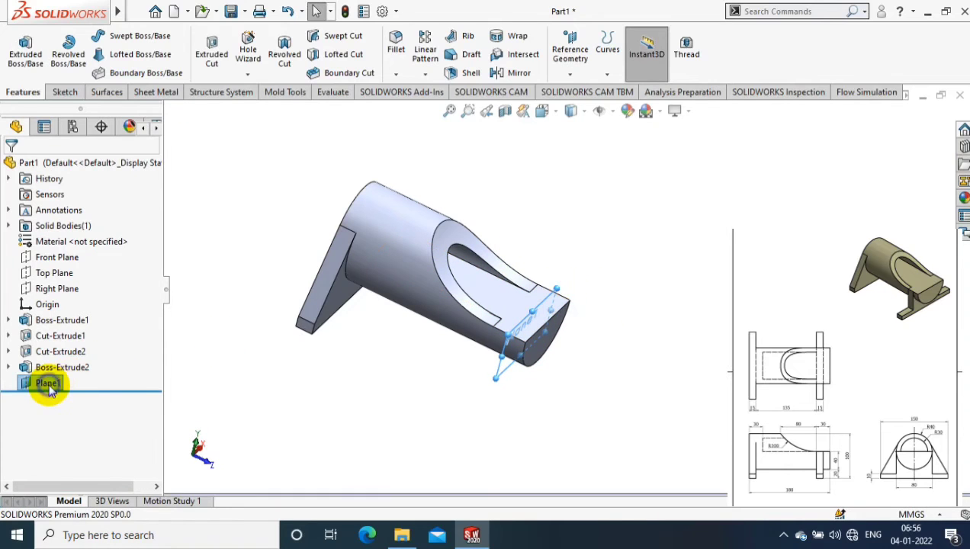
pyautogui.rightClick(47, 382)
pyautogui.click(123, 216)
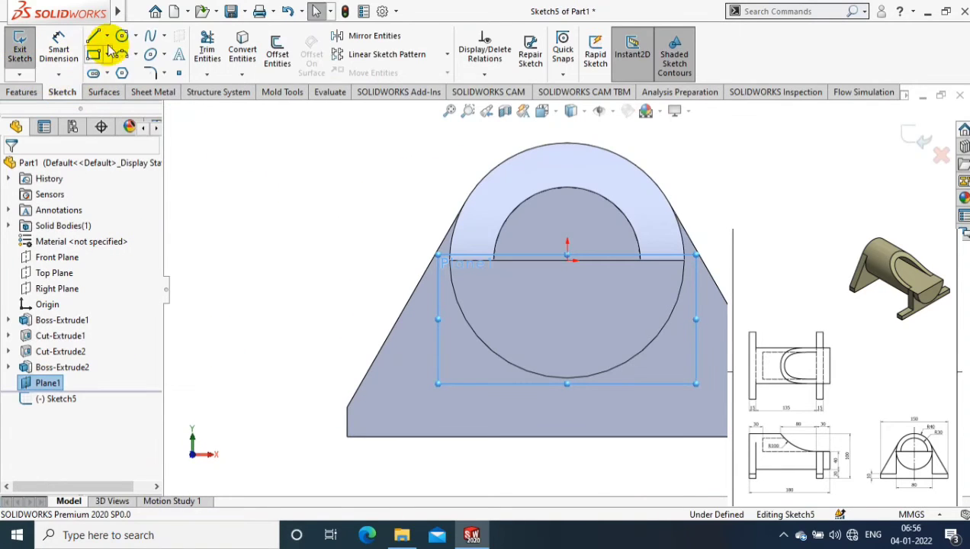
# - Draw the bracket's side, base and foot lines, making the inner line vertical
pyautogui.click(107, 36)
pyautogui.click(123, 49)
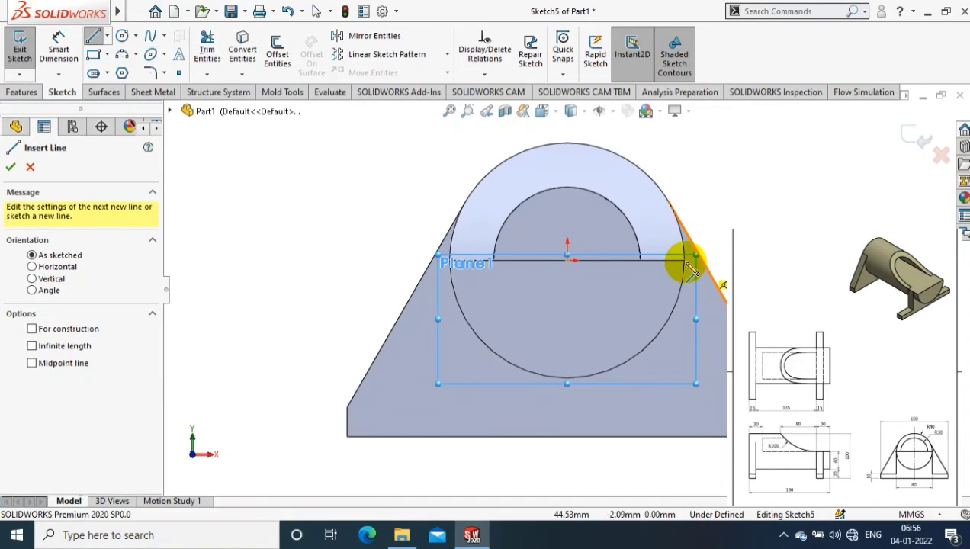
pyautogui.moveTo(683, 261); pyautogui.dragTo(684, 431)
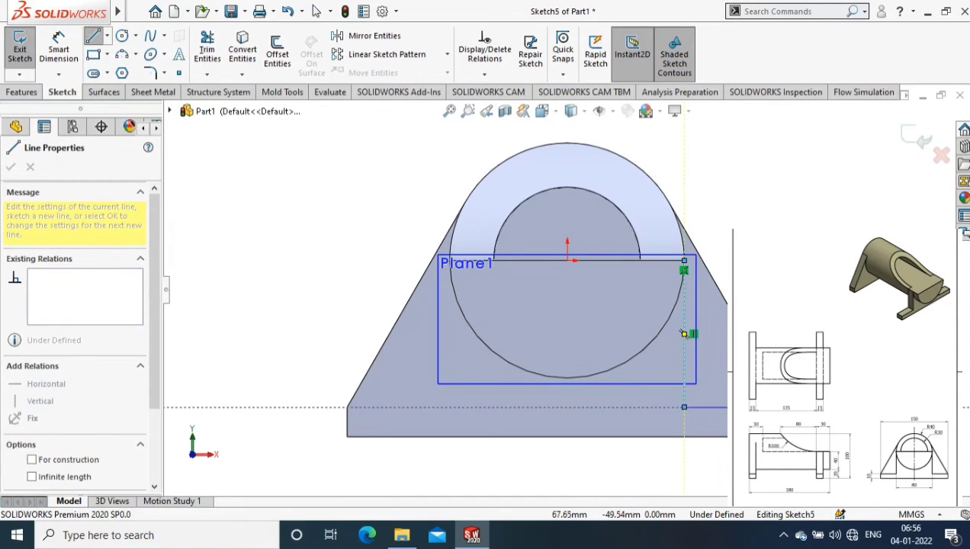
pyautogui.click(684, 407)
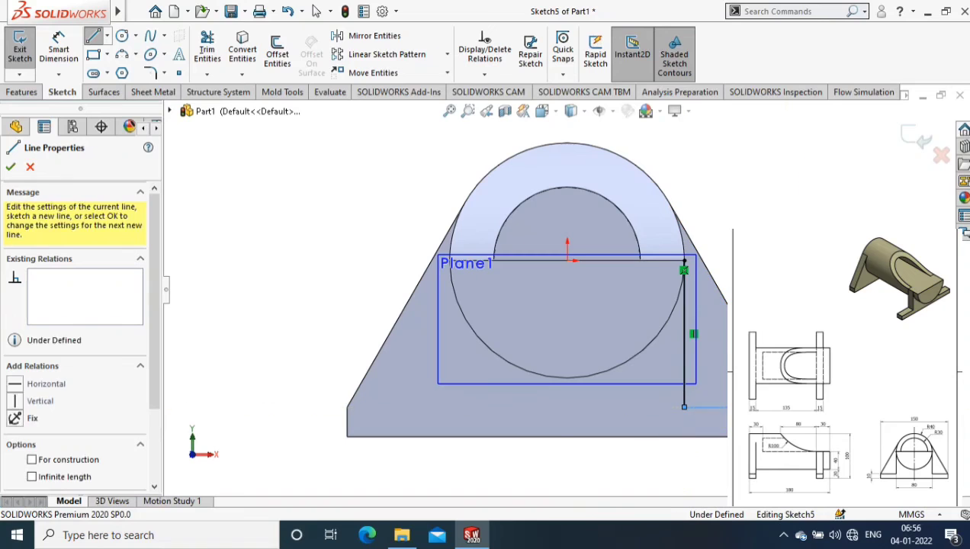
pyautogui.click(347, 435)
pyautogui.click(347, 406)
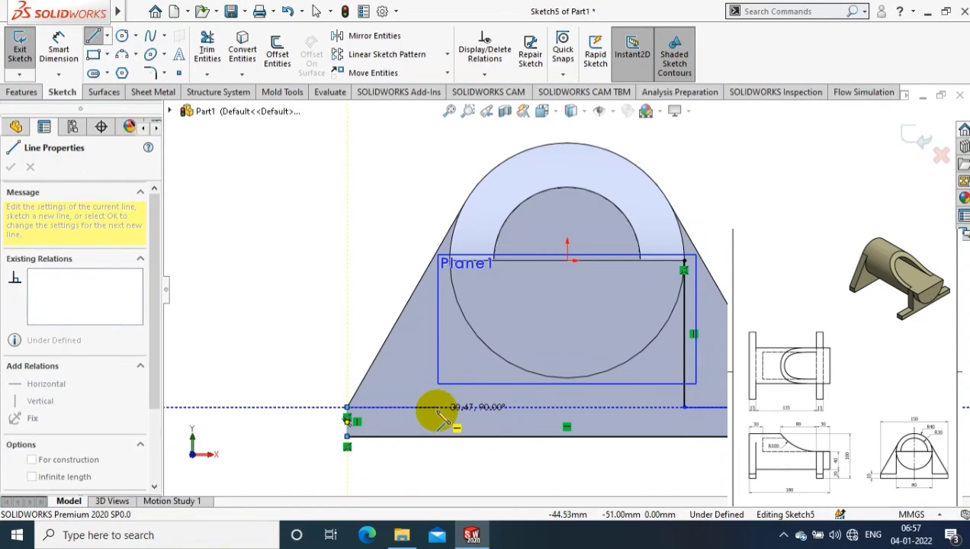
pyautogui.click(435, 406)
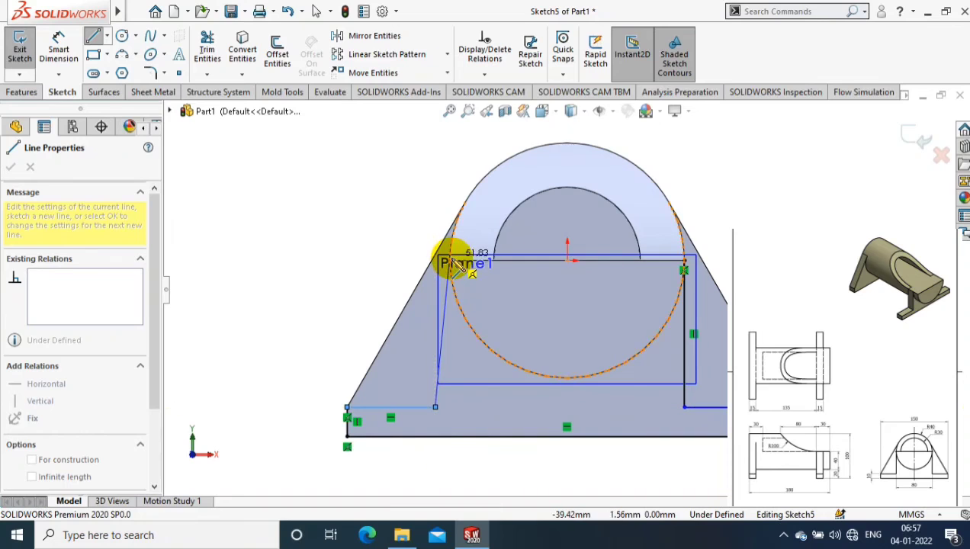
pyautogui.click(450, 267)
pyautogui.press('Escape')
pyautogui.click(445, 303)
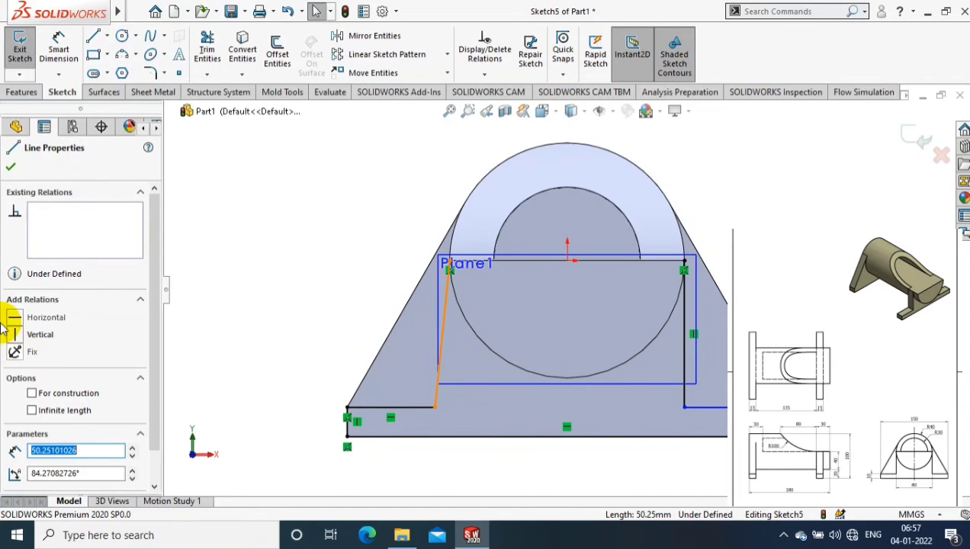
pyautogui.click(14, 336)
pyautogui.click(353, 277)
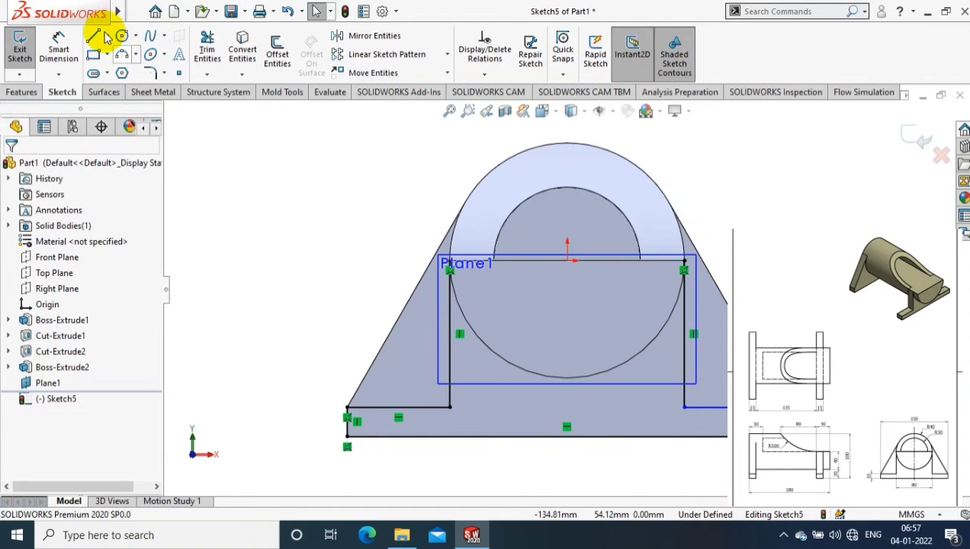
# - Add the top line across the plane and make the two foot base lines collinear
pyautogui.click(107, 35)
pyautogui.click(114, 53)
pyautogui.moveTo(450, 261); pyautogui.dragTo(683, 261)
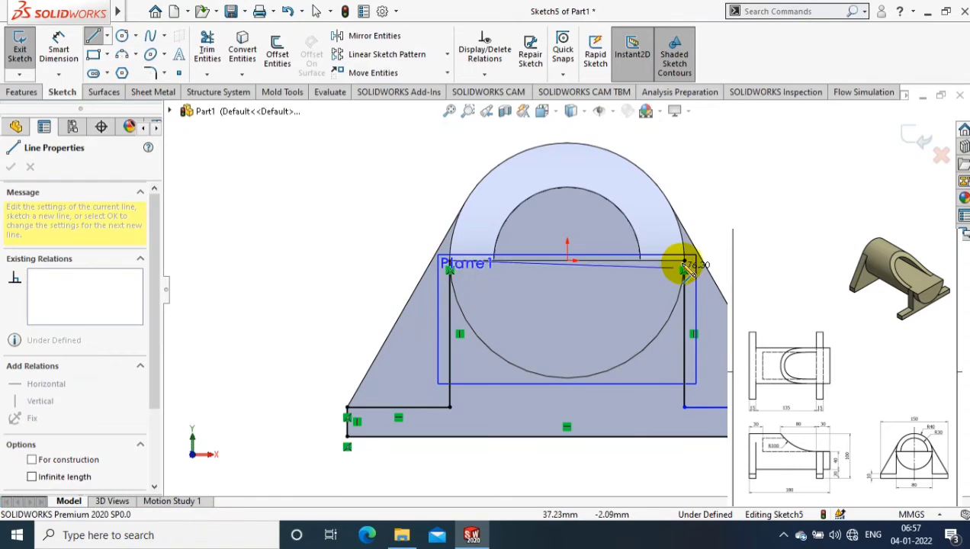
pyautogui.moveTo(627, 252); pyautogui.dragTo(638, 281, button='middle')
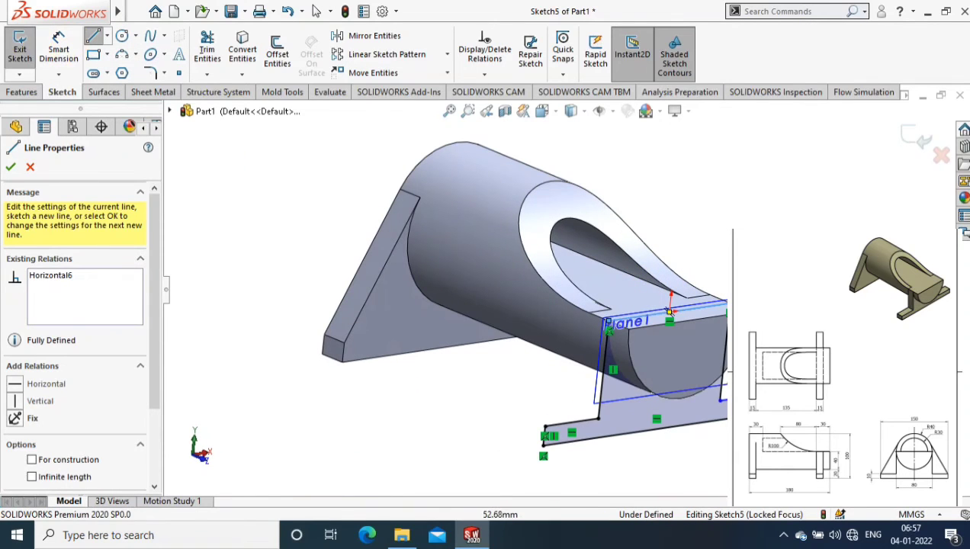
pyautogui.press('Escape')
pyautogui.press('Escape')
pyautogui.click(571, 421)
pyautogui.keyDown('ctrl'); pyautogui.click(461, 446); pyautogui.keyUp('ctrl')
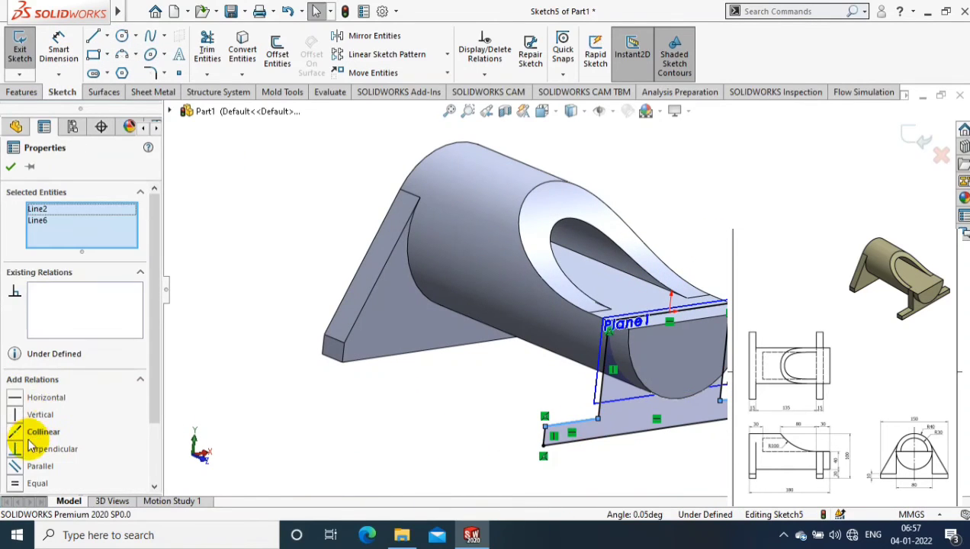
pyautogui.click(44, 432)
pyautogui.press('Escape')
# - Extrude the Sketch5 bracket 15 mm Blind in the reversed direction as Boss-Extrude3
pyautogui.click(21, 91)
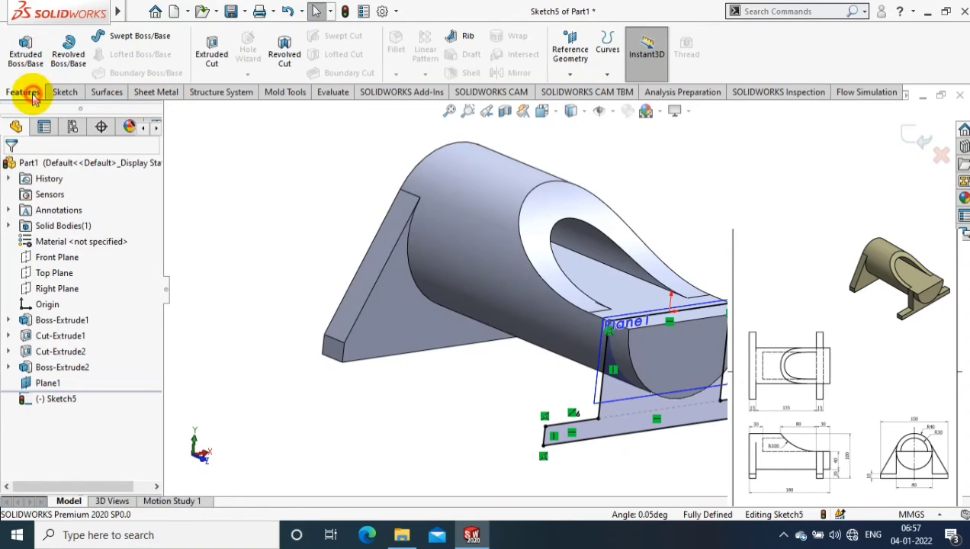
pyautogui.click(14, 253)
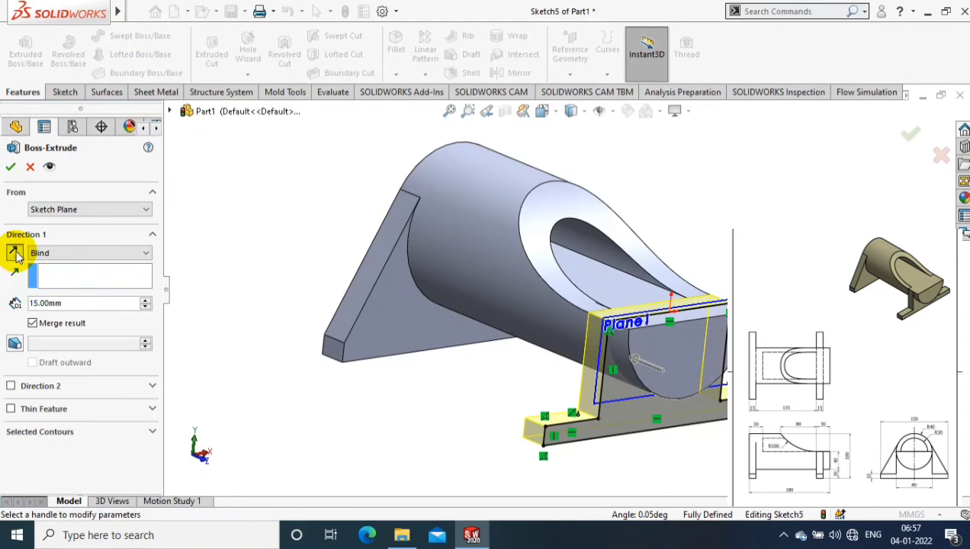
pyautogui.click(10, 167)
pyautogui.scroll(-3, 552, 293)
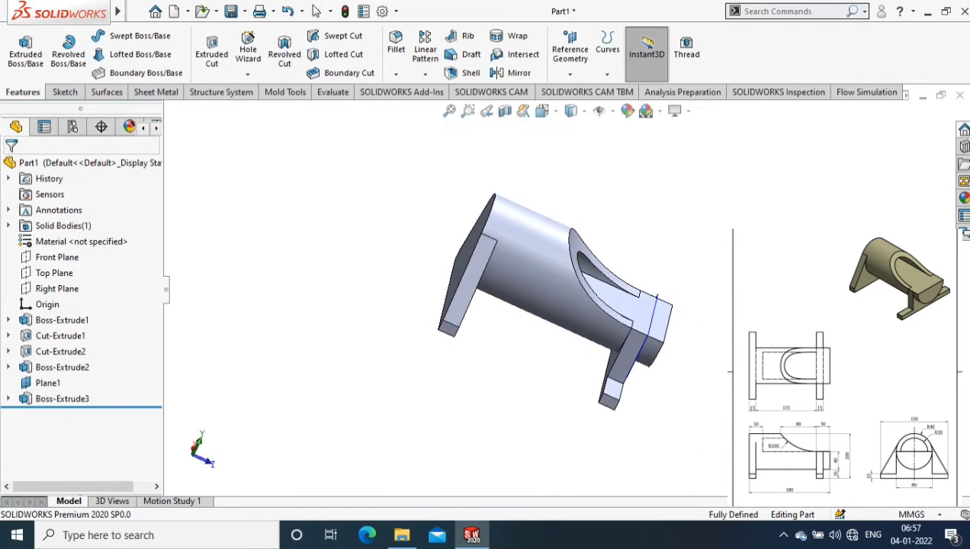
pyautogui.rightClick(662, 286)
pyautogui.click(681, 263)
pyautogui.moveTo(681, 263)
pyautogui.mouseDown(button='middle')
pyautogui.moveTo(559, 385)
pyautogui.moveTo(478, 290)
pyautogui.mouseUp(button='middle')
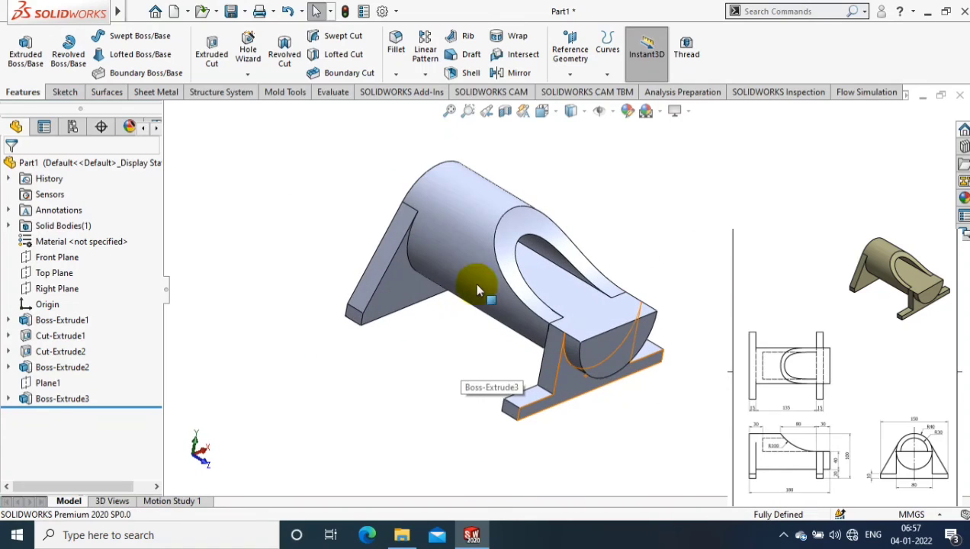
# - Apply an orange colour appearance to the whole Part1 body
pyautogui.rightClick(483, 275)
pyautogui.click(615, 114)
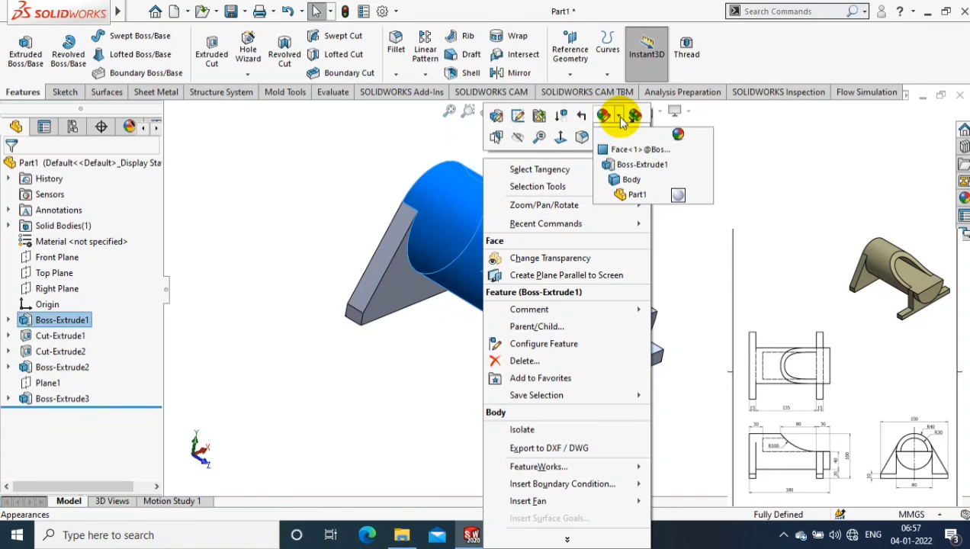
pyautogui.click(626, 188)
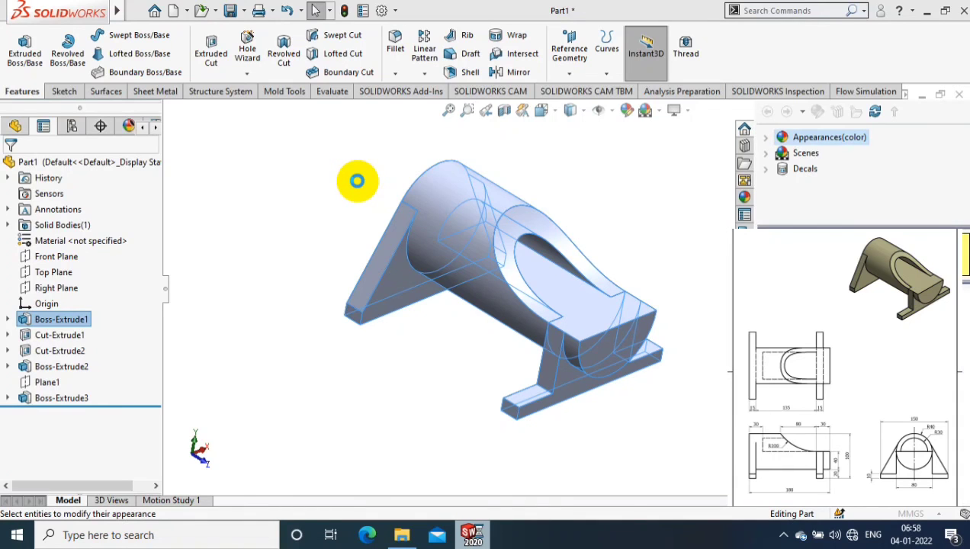
pyautogui.click(354, 179)
pyautogui.click(84, 449)
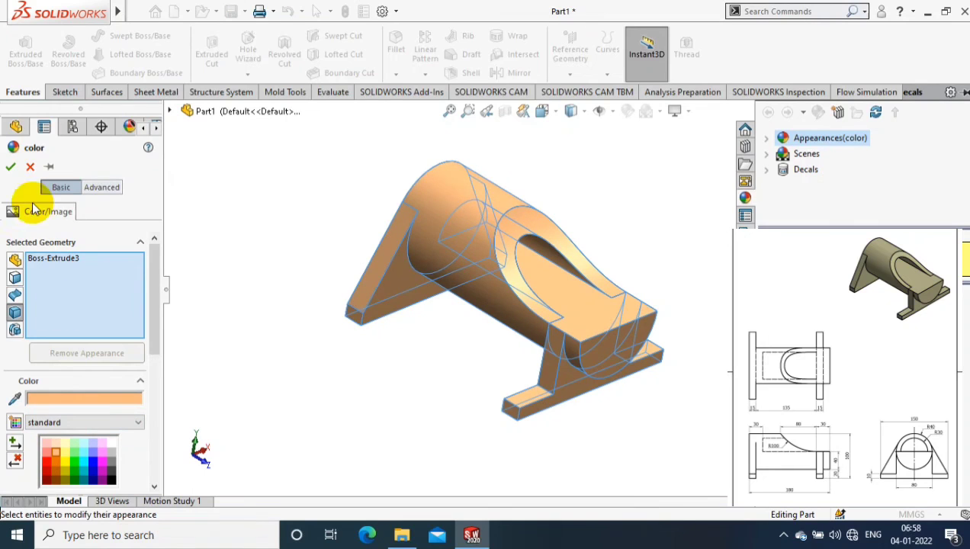
pyautogui.click(11, 166)
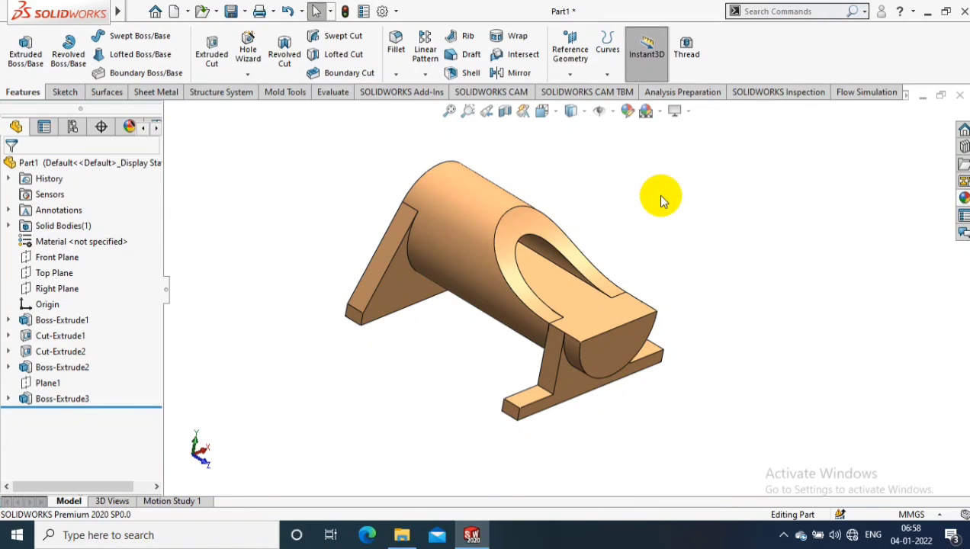